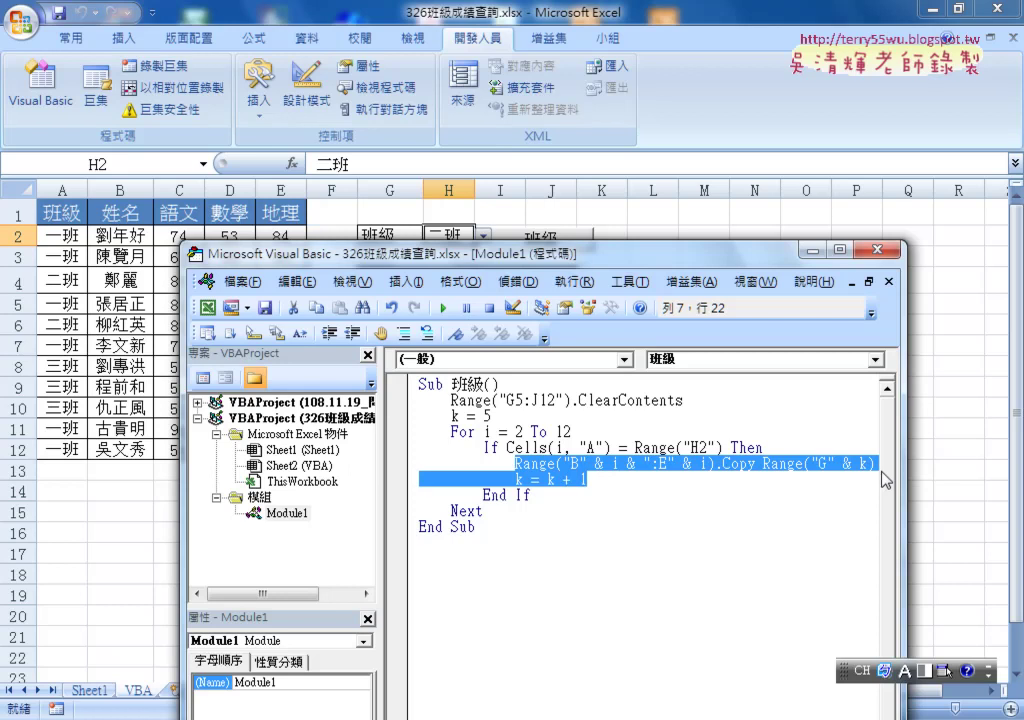
Return to the worksheet and check H2's class list, leaving the class unchanged
{"action": "key", "text": "alt+F11"}
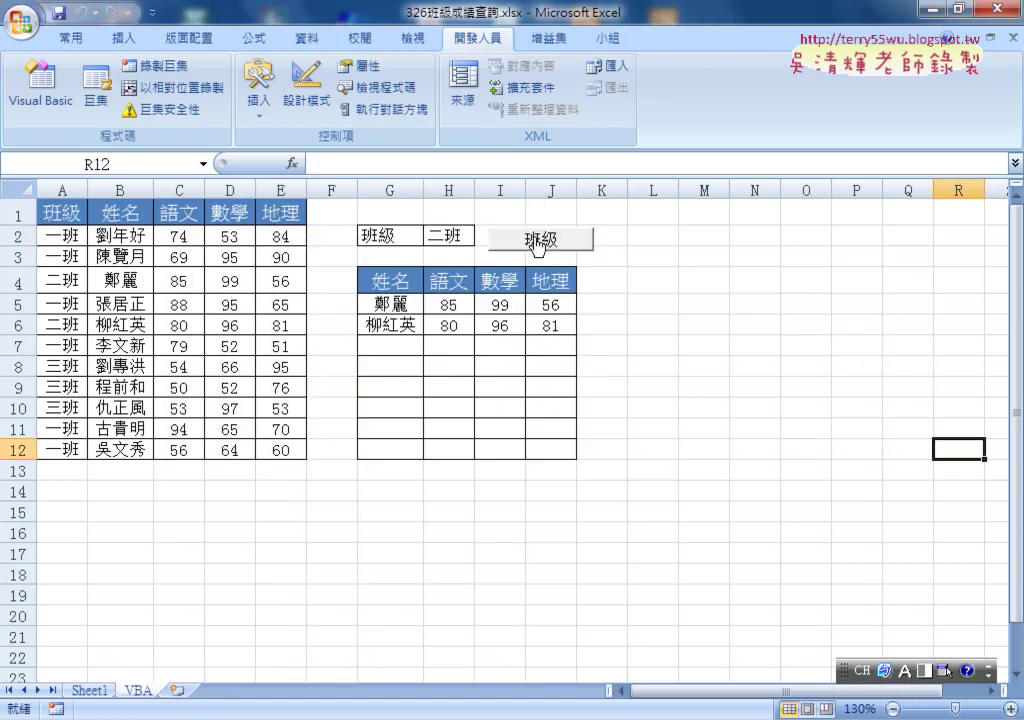
{"action": "left_click", "coordinate": [460, 235]}
{"action": "left_click", "coordinate": [483, 235]}
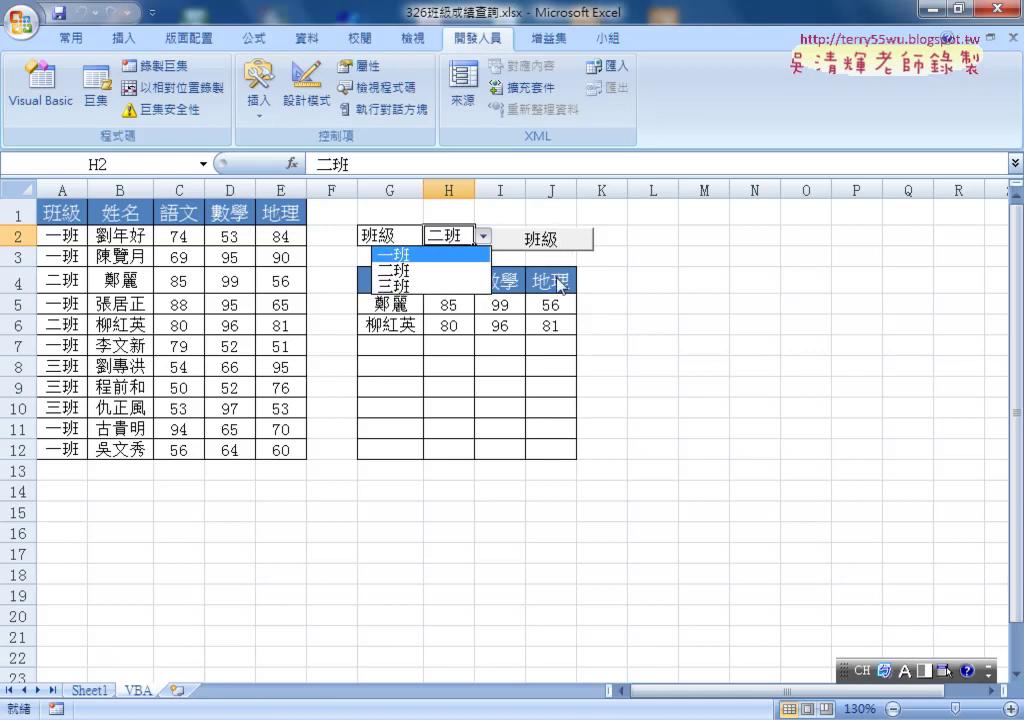
{"action": "left_click", "coordinate": [447, 228]}
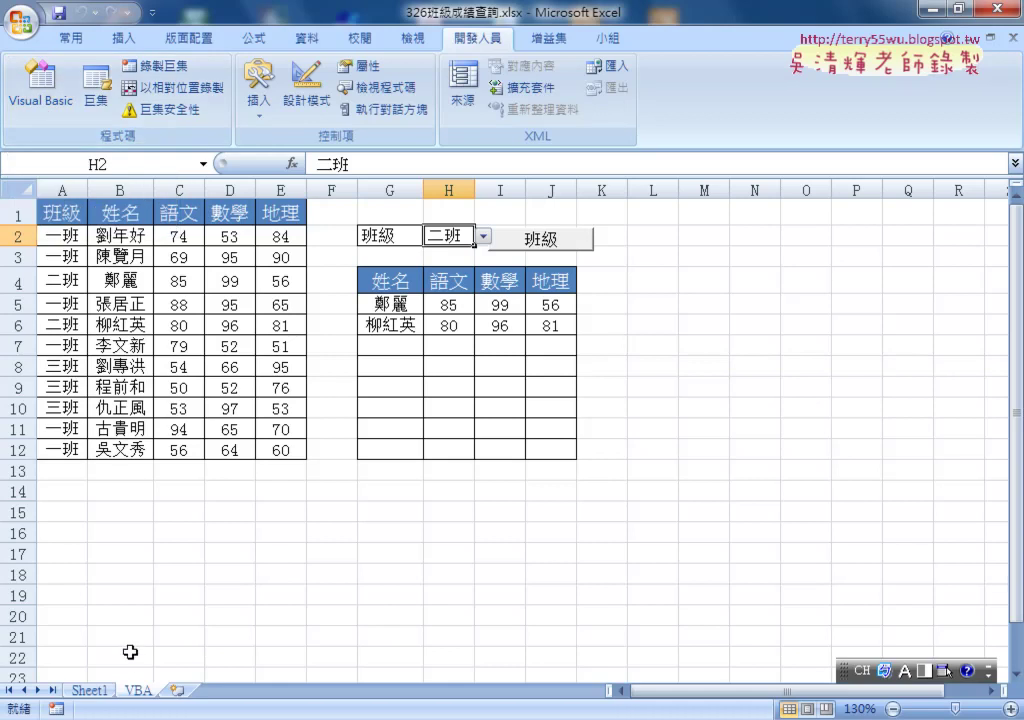
Open the VBA editor, move its window higher, and open Sheet2's code module
{"action": "left_click", "coordinate": [43, 88]}
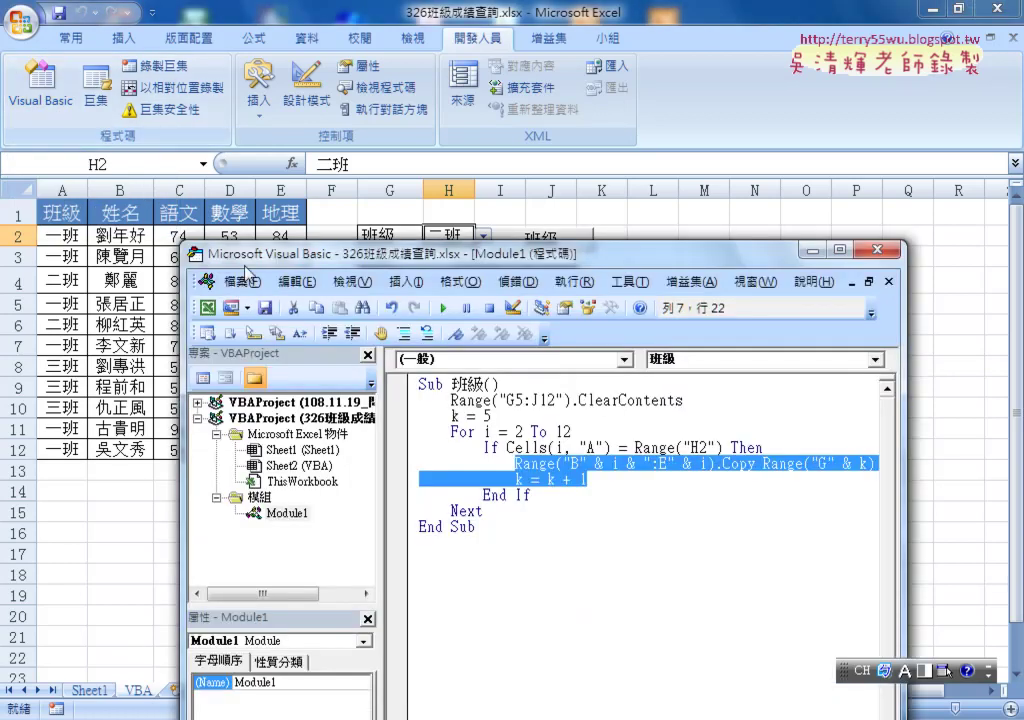
{"action": "left_click", "coordinate": [297, 465]}
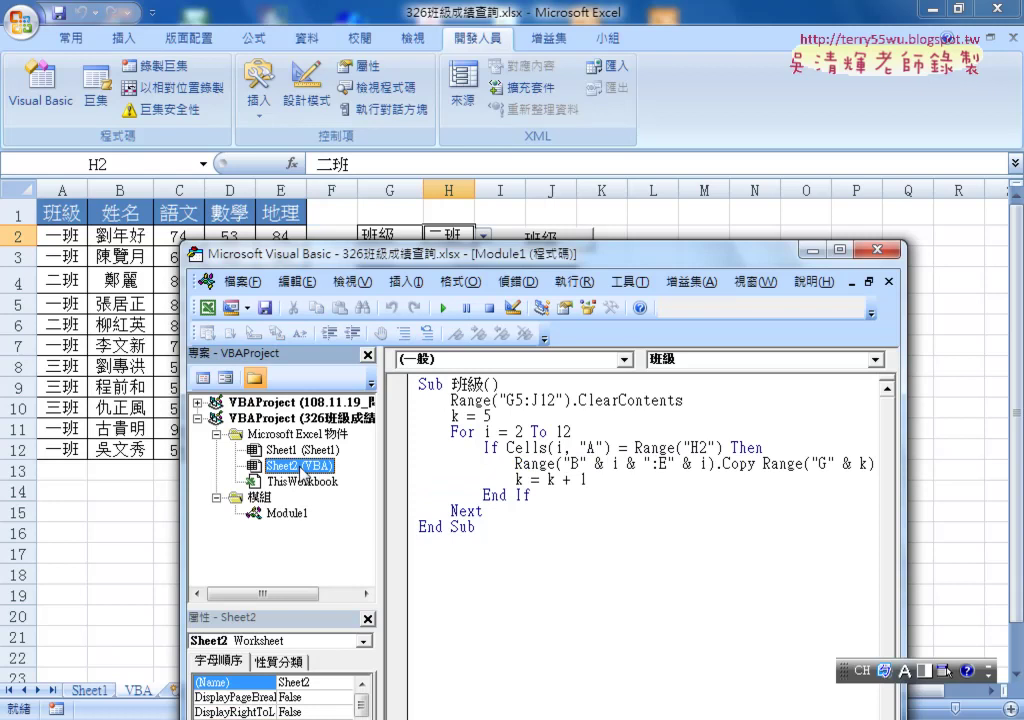
{"action": "double_click", "coordinate": [283, 434]}
{"action": "double_click", "coordinate": [283, 434]}
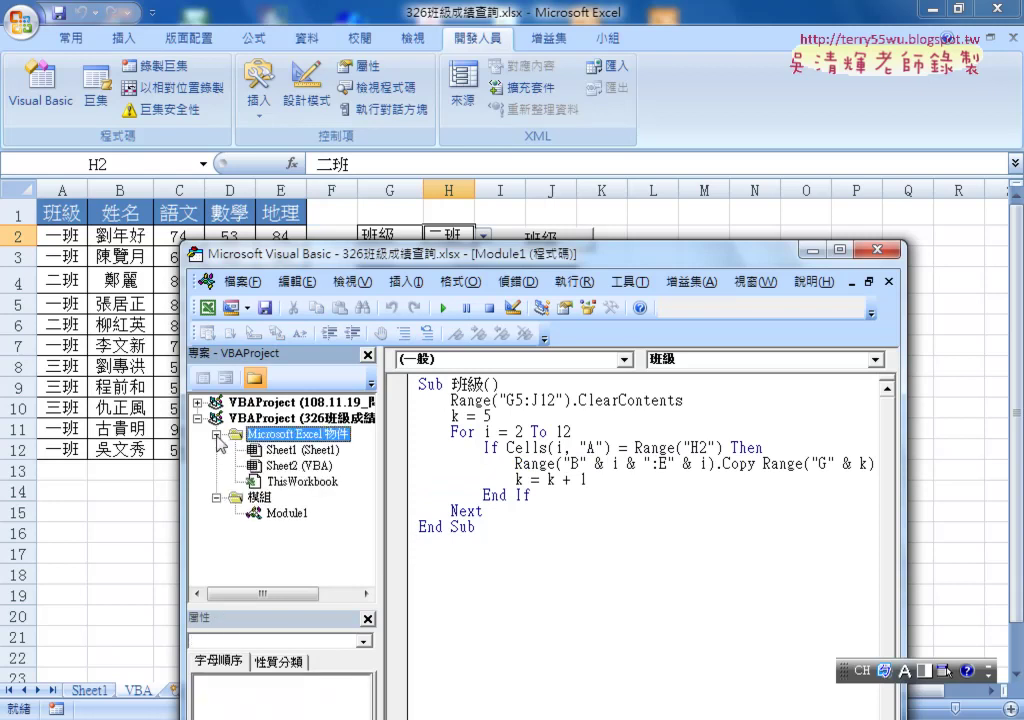
{"action": "left_click", "coordinate": [288, 465]}
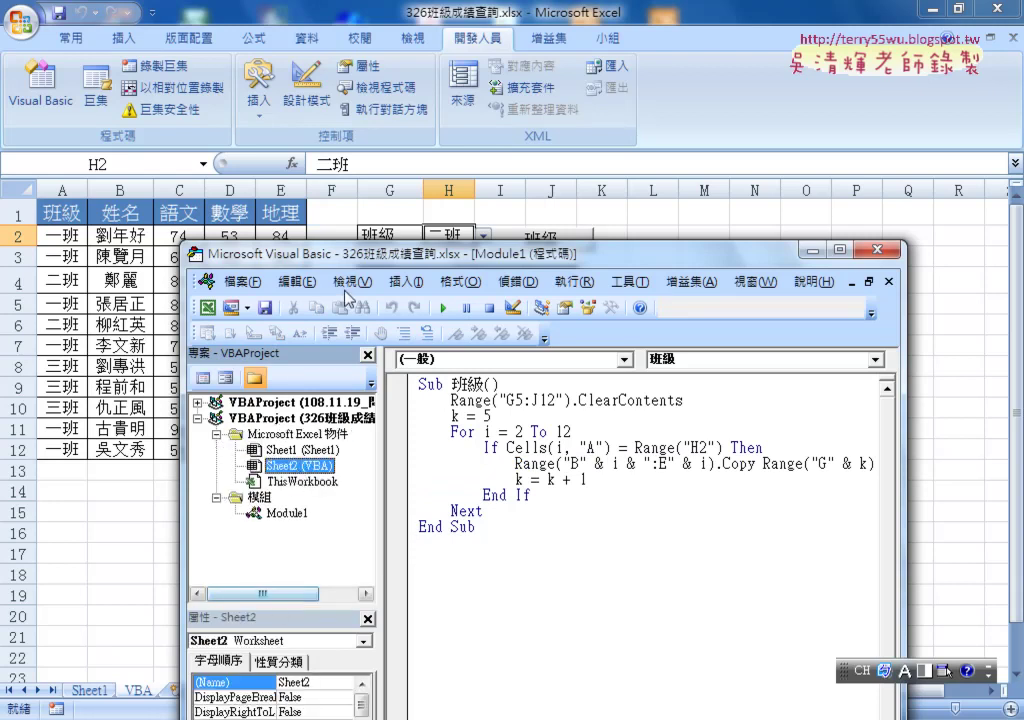
{"action": "mouse_move", "coordinate": [355, 258]}
{"action": "left_mouse_down"}
{"action": "mouse_move", "coordinate": [405, 158]}
{"action": "mouse_move", "coordinate": [408, 120]}
{"action": "left_mouse_up"}
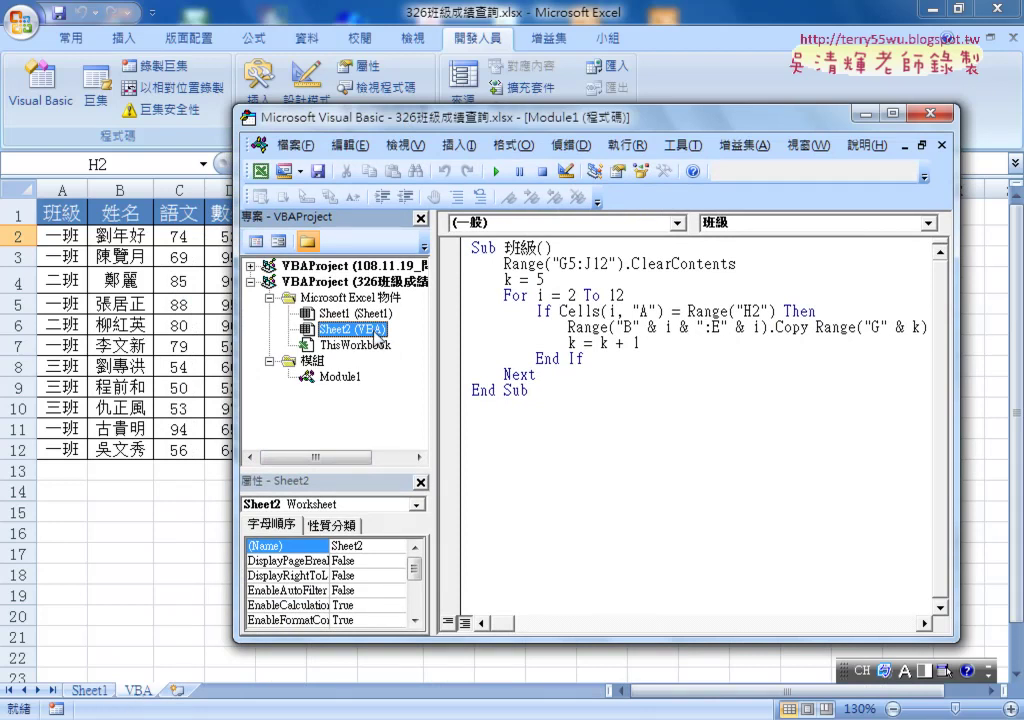
{"action": "double_click", "coordinate": [378, 336]}
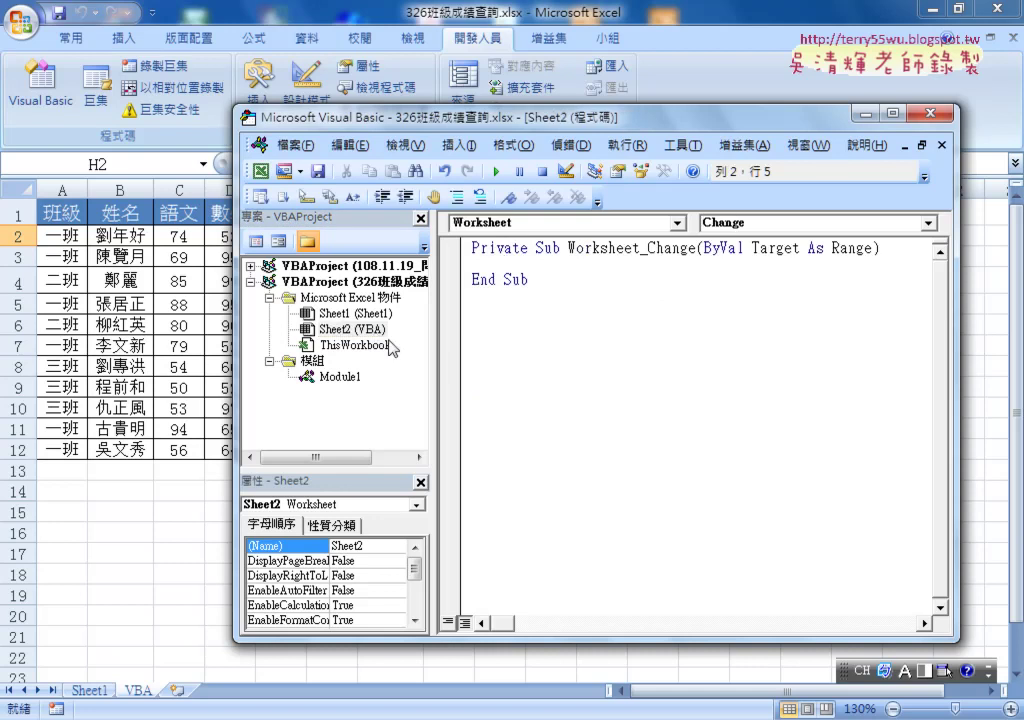
Create the Worksheet_Change procedure and type If Target.Address, fixing the 'targer' typo
{"action": "left_click", "coordinate": [541, 228]}
{"action": "left_click", "coordinate": [545, 251]}
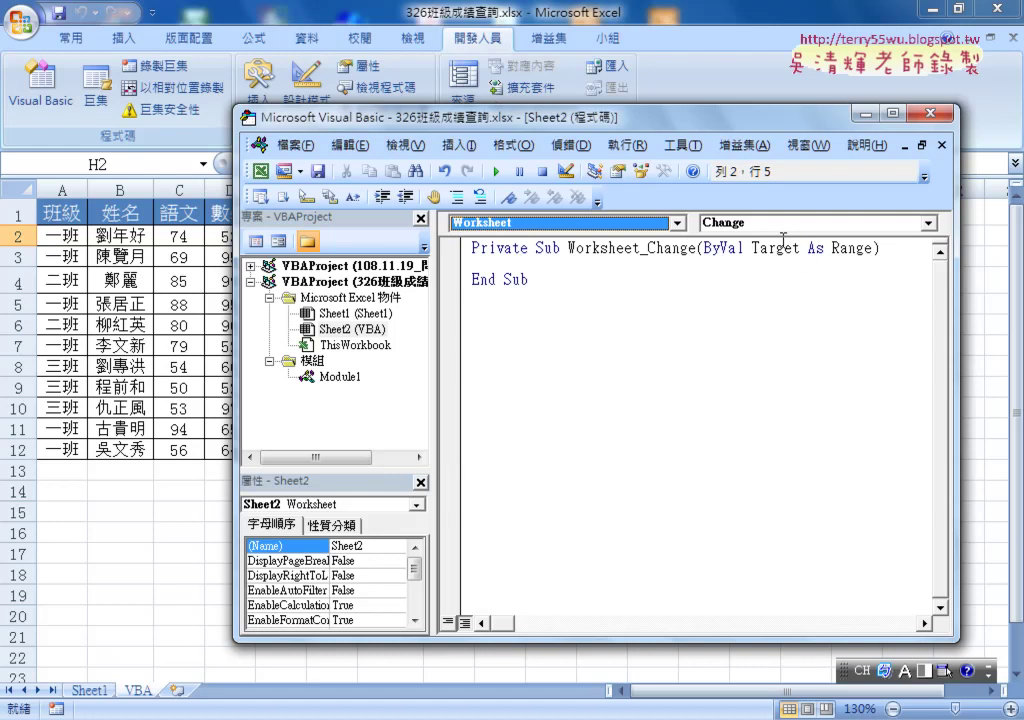
{"action": "left_click", "coordinate": [740, 267]}
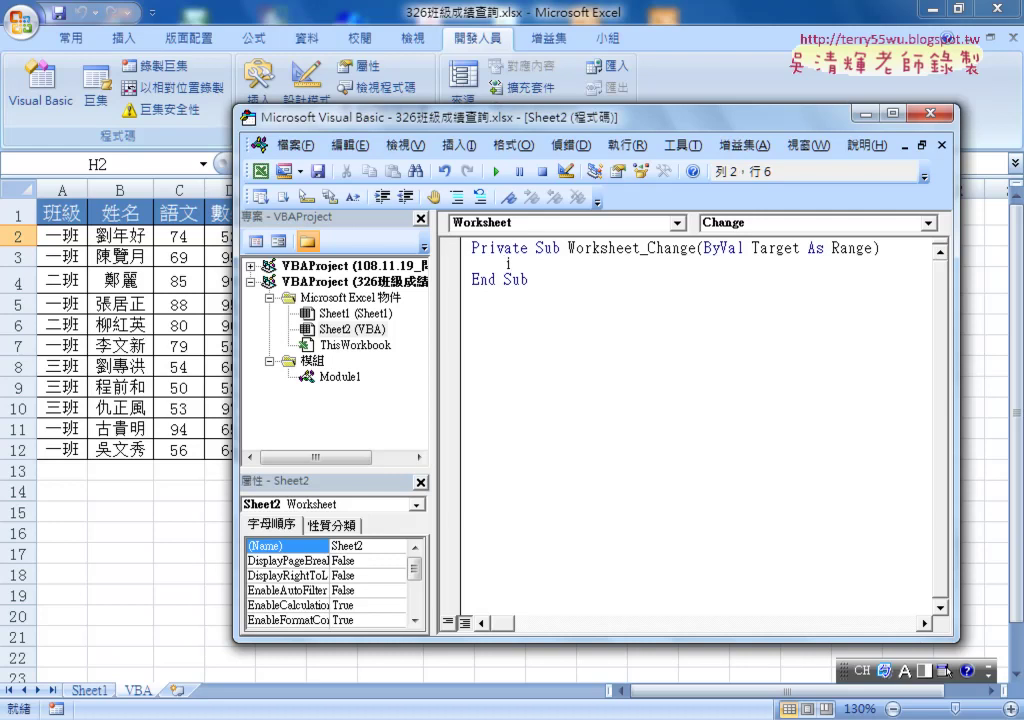
{"action": "type", "text": "if "}
{"action": "type", "text": "targe"}
{"action": "type", "text": "r"}
{"action": "type", "text": "."}
{"action": "left_click", "coordinate": [568, 264]}
{"action": "key", "text": "Delete"}
{"action": "key", "text": "Delete"}
{"action": "type", "text": "t."}
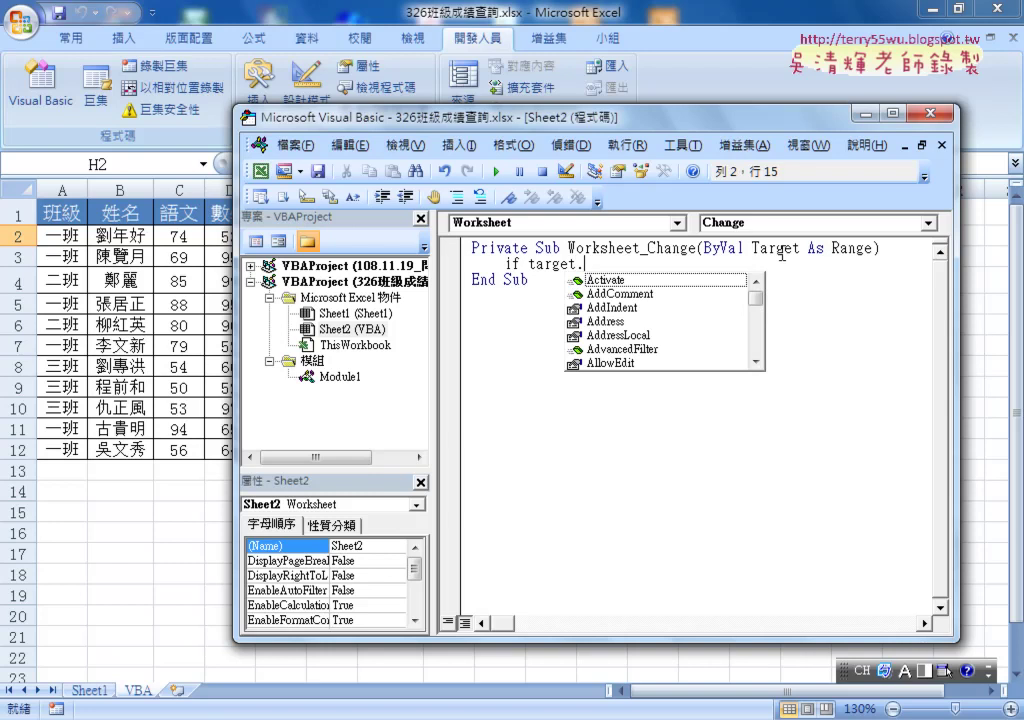
{"action": "key", "text": "Down"}
{"action": "key", "text": "Down"}
{"action": "key", "text": "Down"}
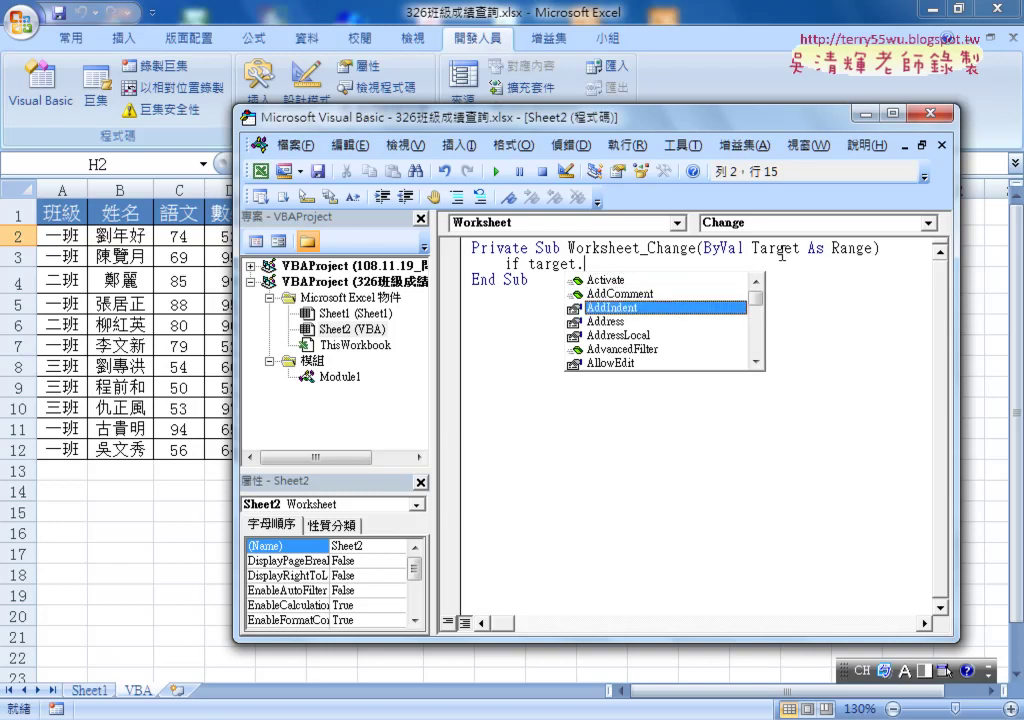
{"action": "key", "text": "Down"}
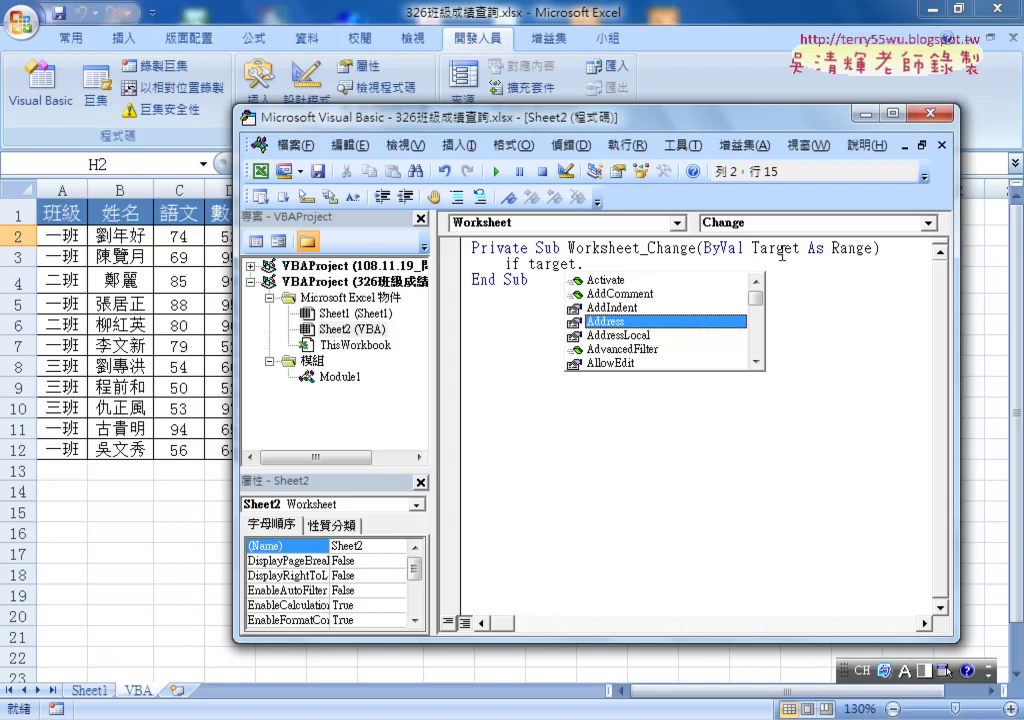
{"action": "key", "text": "space"}
Complete the condition as = "$H$2" Then and start a new line below it
{"action": "type", "text": "Address ="}
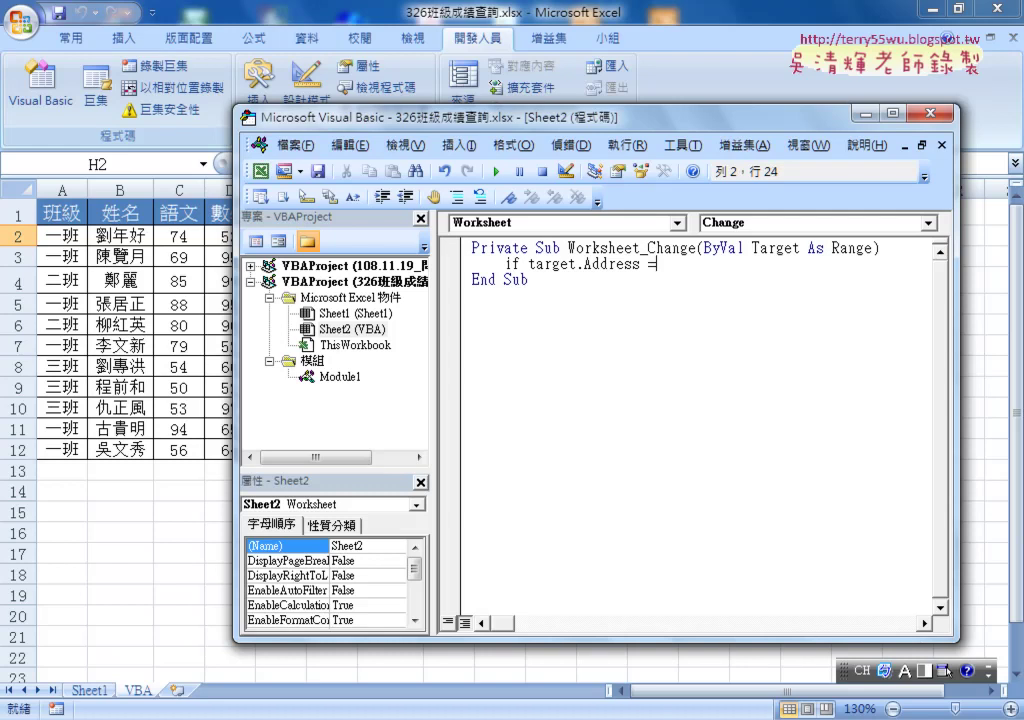
{"action": "type", "text": "\"\""}
{"action": "key", "text": "Left"}
{"action": "type", "text": "H2"}
{"action": "left_click", "coordinate": [666, 263]}
{"action": "type", "text": "$"}
{"action": "key", "text": "Right"}
{"action": "type", "text": "$"}
{"action": "left_click", "coordinate": [704, 264]}
{"action": "type", "text": "the"}
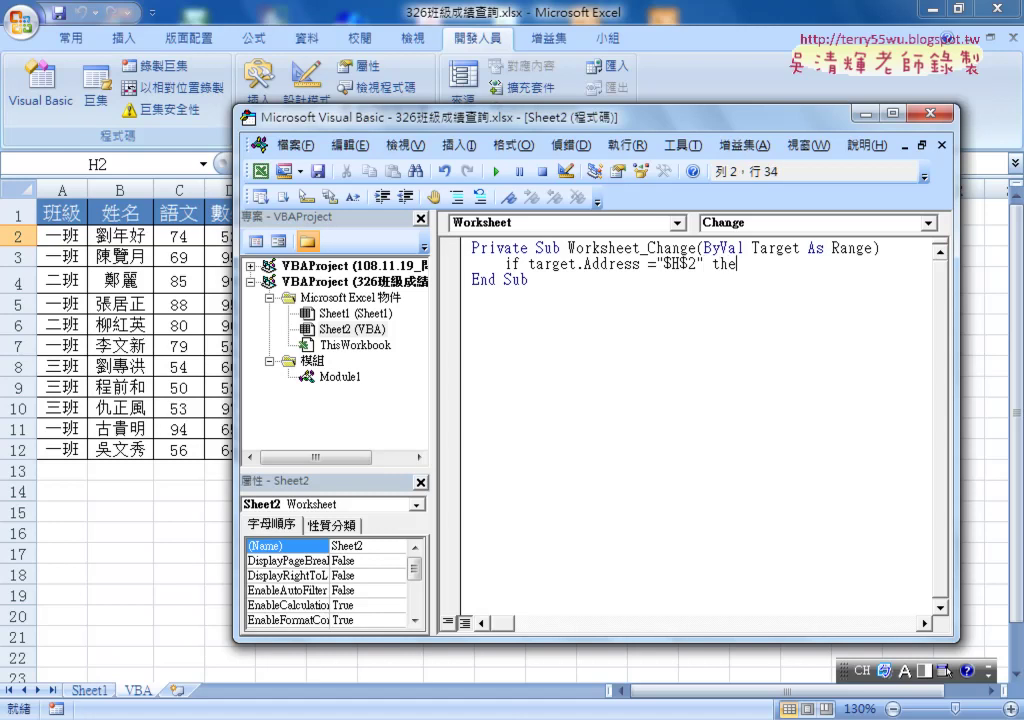
{"action": "type", "text": "n"}
{"action": "key", "text": "Return"}
{"action": "key", "text": "Return"}
Add End If below the condition and begin a statement on the blank line inside
{"action": "type", "text": "e"}
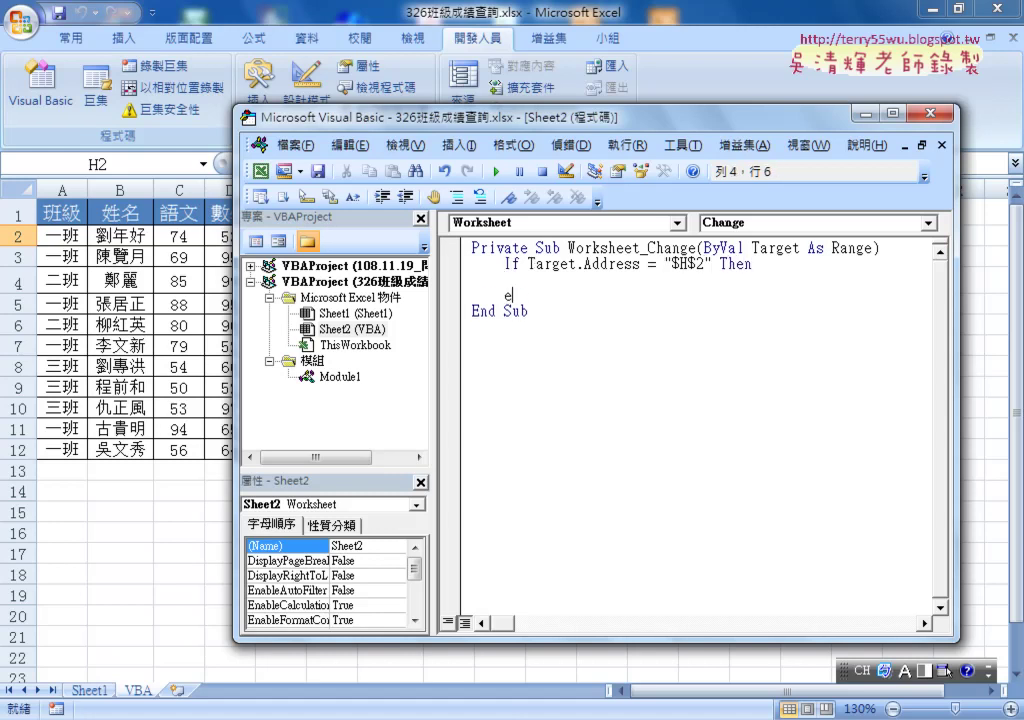
{"action": "type", "text": "nd i"}
{"action": "type", "text": "f"}
{"action": "key", "text": "Up"}
{"action": "left_click_drag", "start_coordinate": [528, 264], "coordinate": [713, 264]}
{"action": "left_click", "coordinate": [537, 279]}
{"action": "type", "text": "c"}
Copy the macro name 班級 from Module1, write Call 班級 in the If block, and return to Excel
{"action": "double_click", "coordinate": [341, 377]}
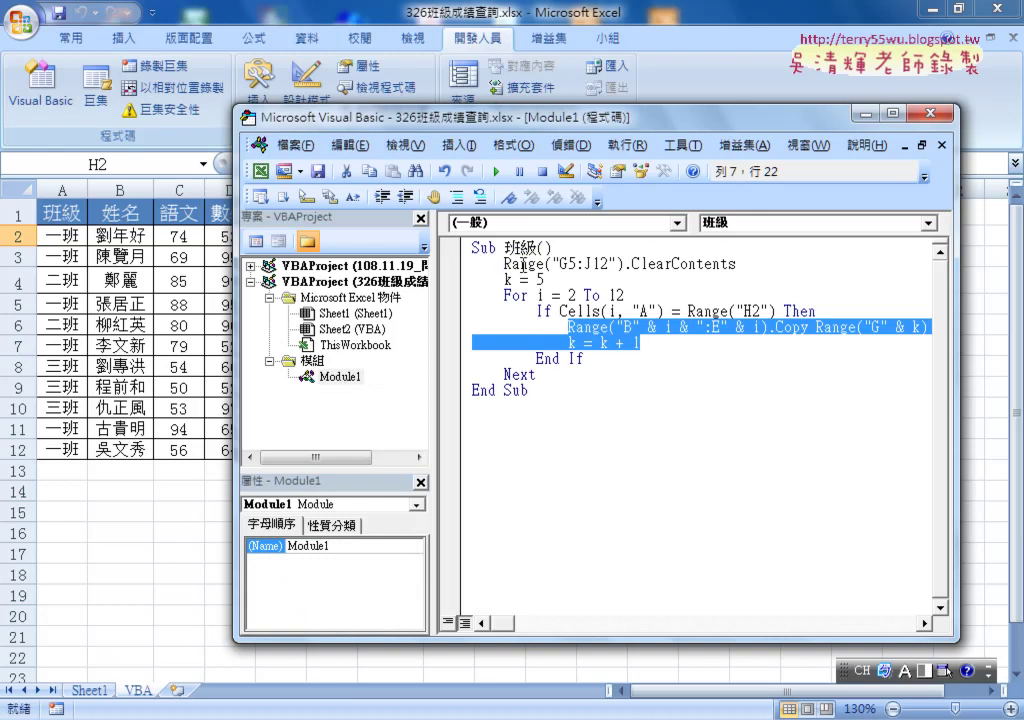
{"action": "double_click", "coordinate": [522, 248]}
{"action": "right_click", "coordinate": [525, 250]}
{"action": "left_click", "coordinate": [565, 277]}
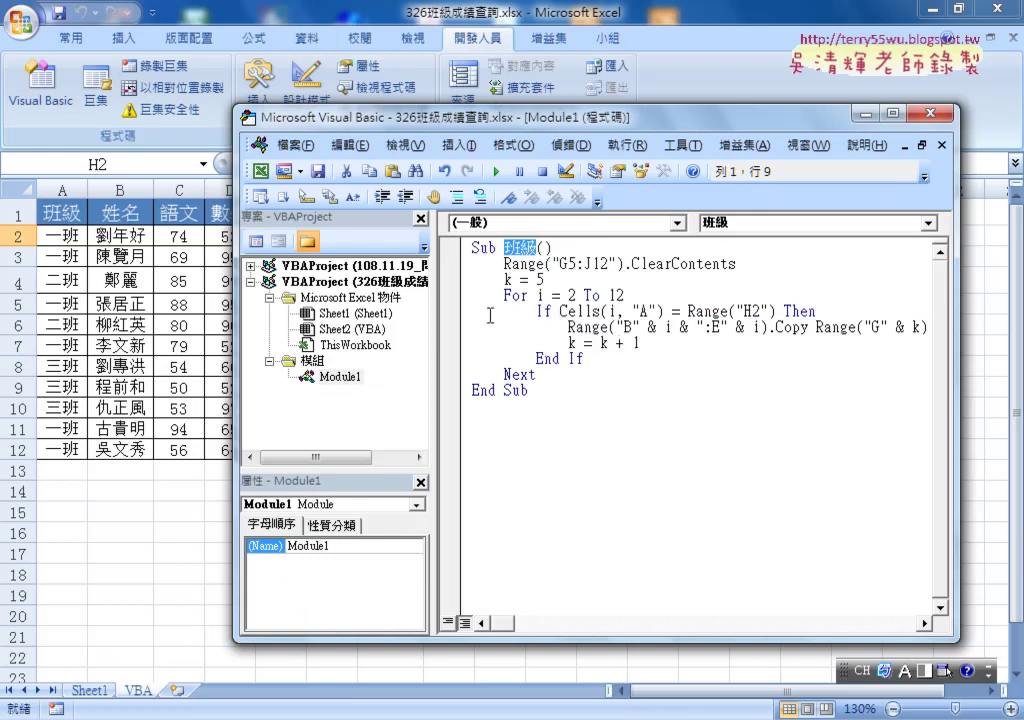
{"action": "double_click", "coordinate": [345, 329]}
{"action": "type", "text": "c"}
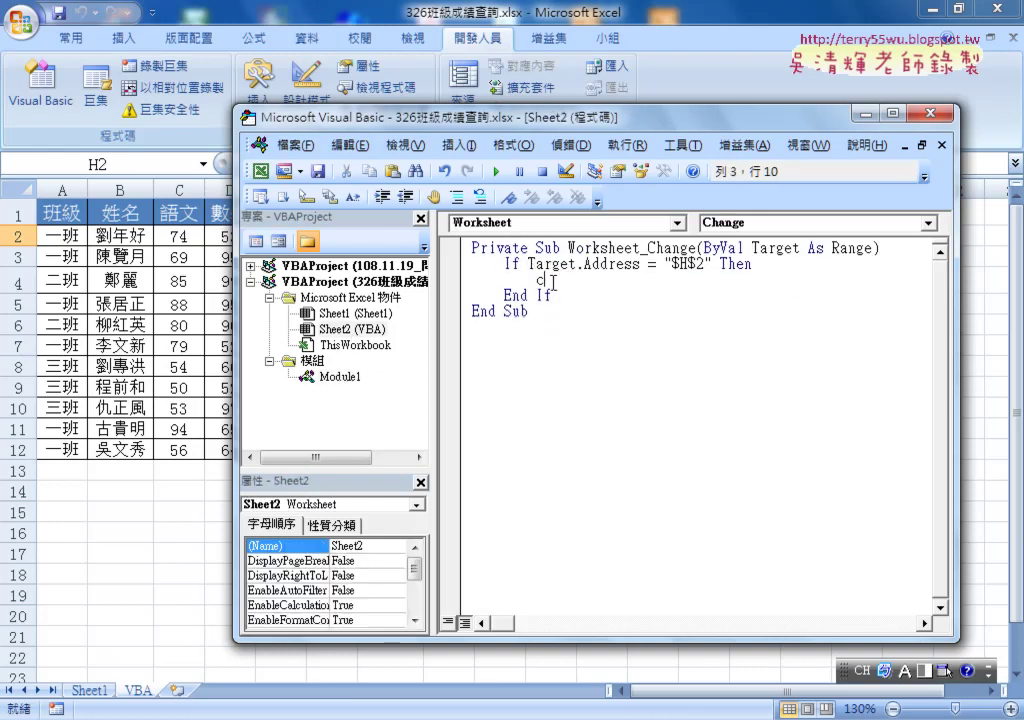
{"action": "type", "text": "all"}
{"action": "key", "text": "ctrl+v"}
{"action": "key", "text": "Down"}
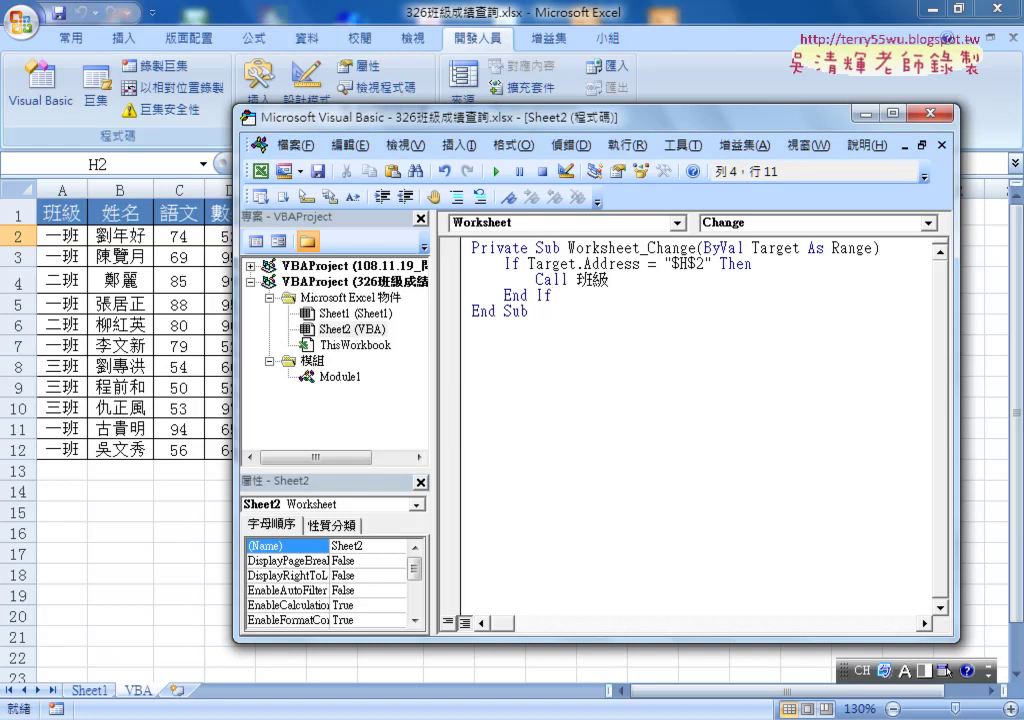
{"action": "left_click", "coordinate": [160, 494]}
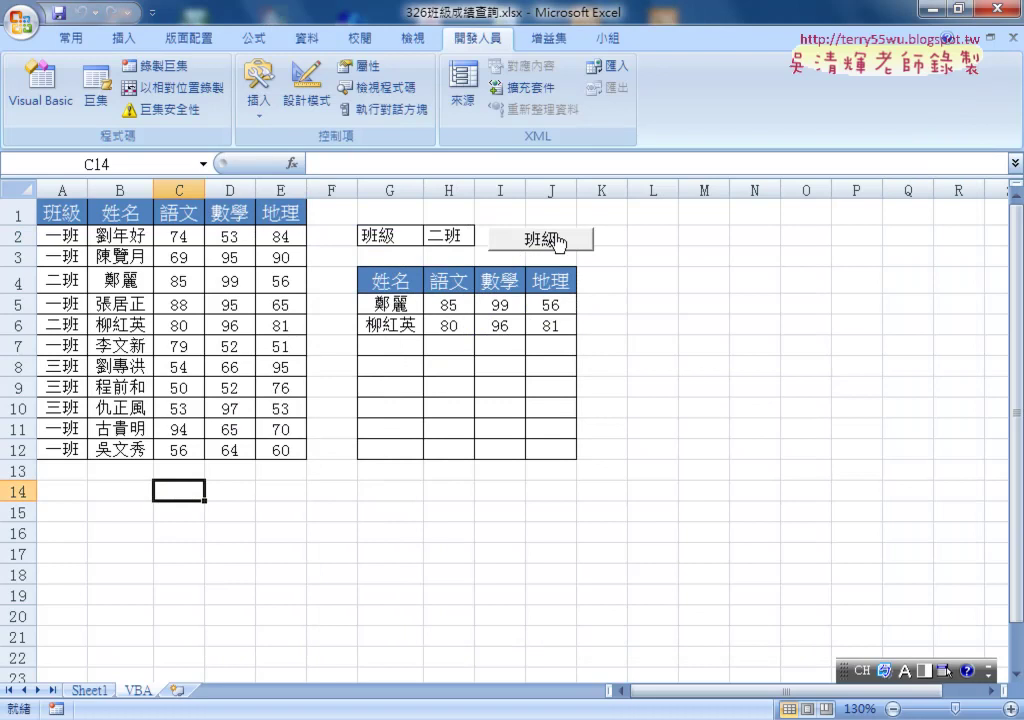
Cut the 班級 button off the sheet and open H2's class dropdown
{"action": "right_click", "coordinate": [556, 236]}
{"action": "left_click", "coordinate": [595, 244]}
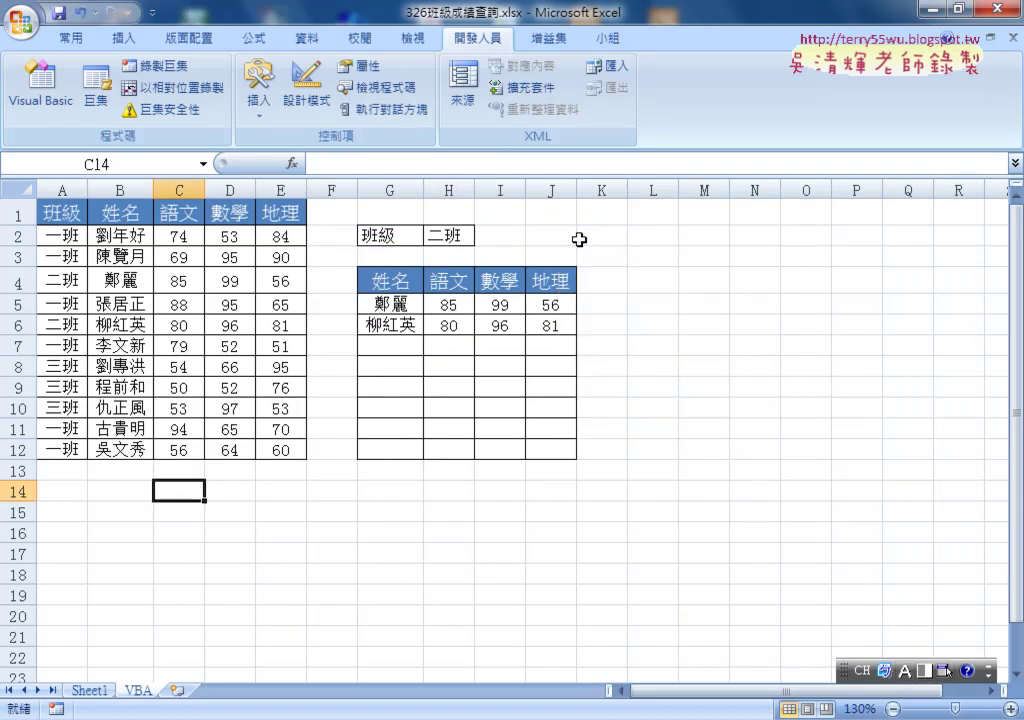
{"action": "left_click", "coordinate": [462, 237]}
{"action": "left_click", "coordinate": [483, 236]}
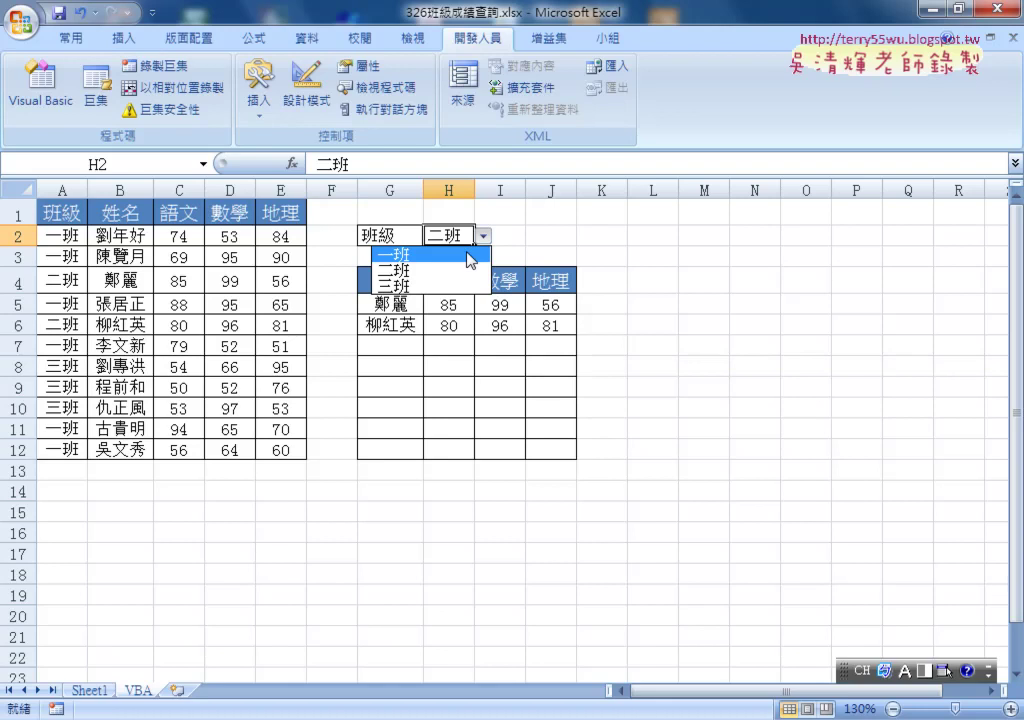
{"action": "left_click", "coordinate": [436, 255]}
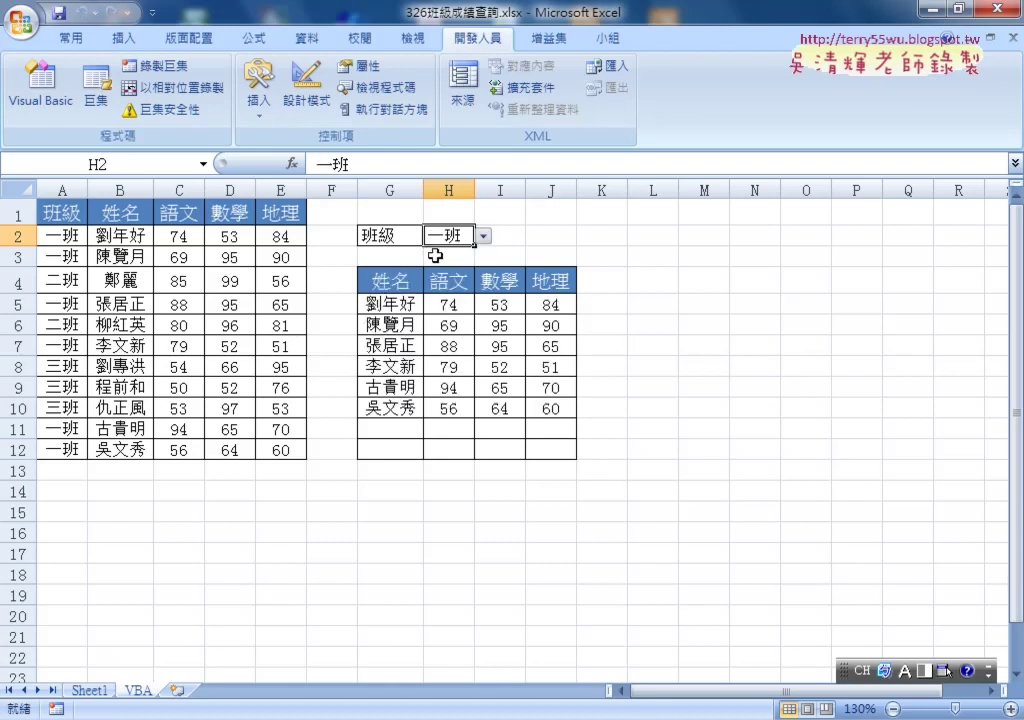
{"action": "left_click", "coordinate": [631, 250]}
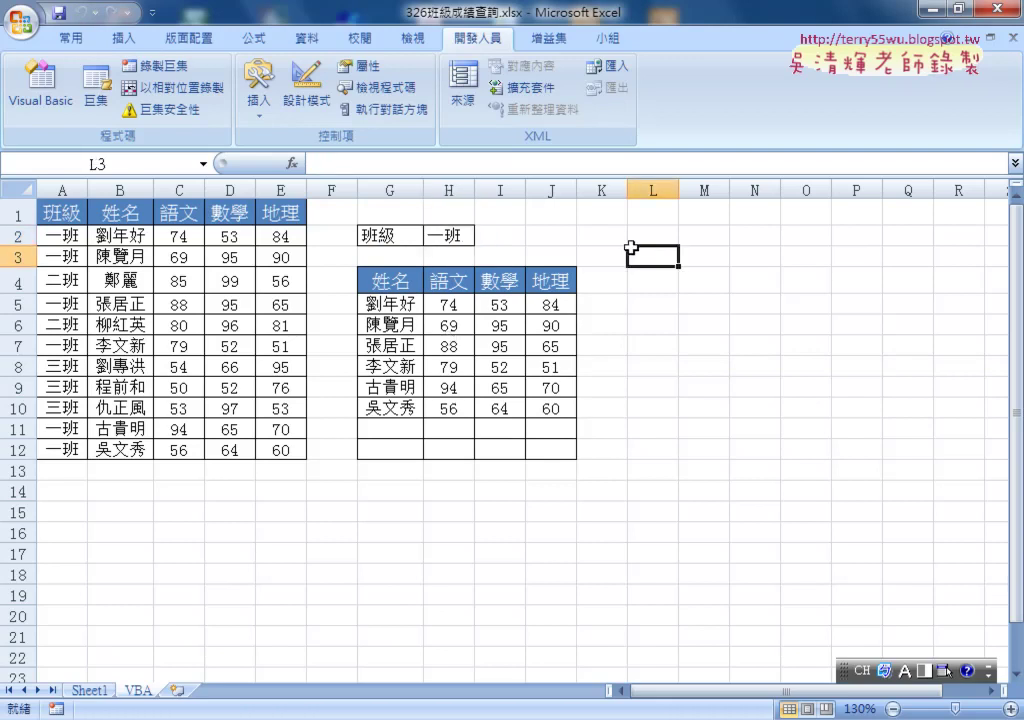
{"action": "left_click", "coordinate": [631, 232]}
{"action": "type", "text": "A"}
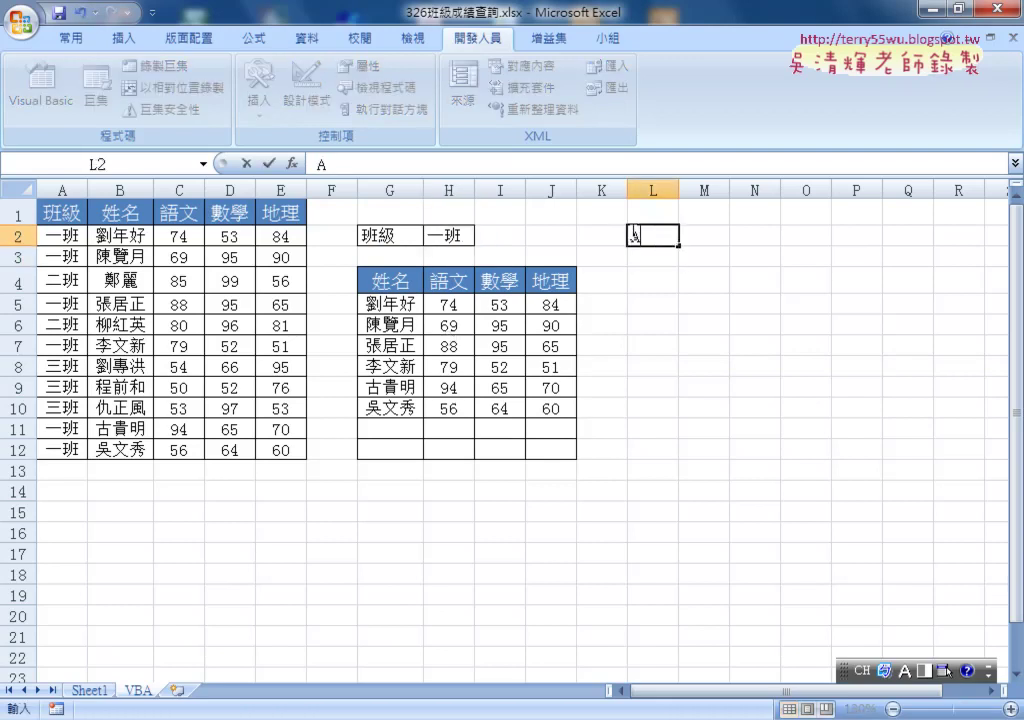
{"action": "type", "text": "AA"}
{"action": "key", "text": "Return"}
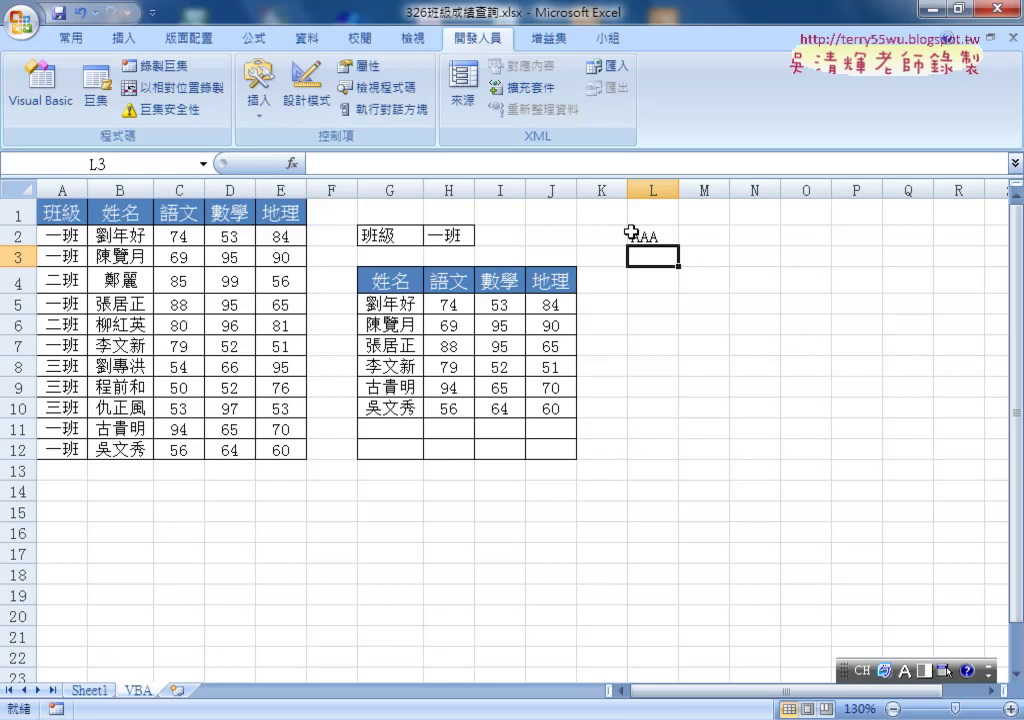
{"action": "left_click", "coordinate": [650, 234]}
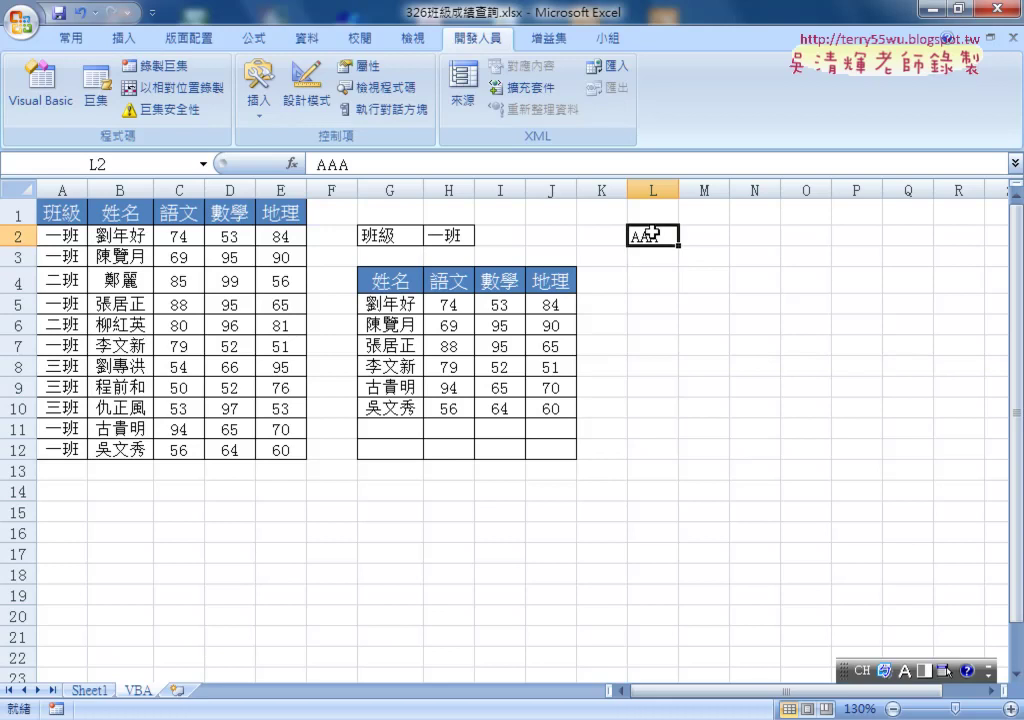
{"action": "key", "text": "Delete"}
Choose 二班 from H2's class dropdown list
{"action": "left_click", "coordinate": [458, 234]}
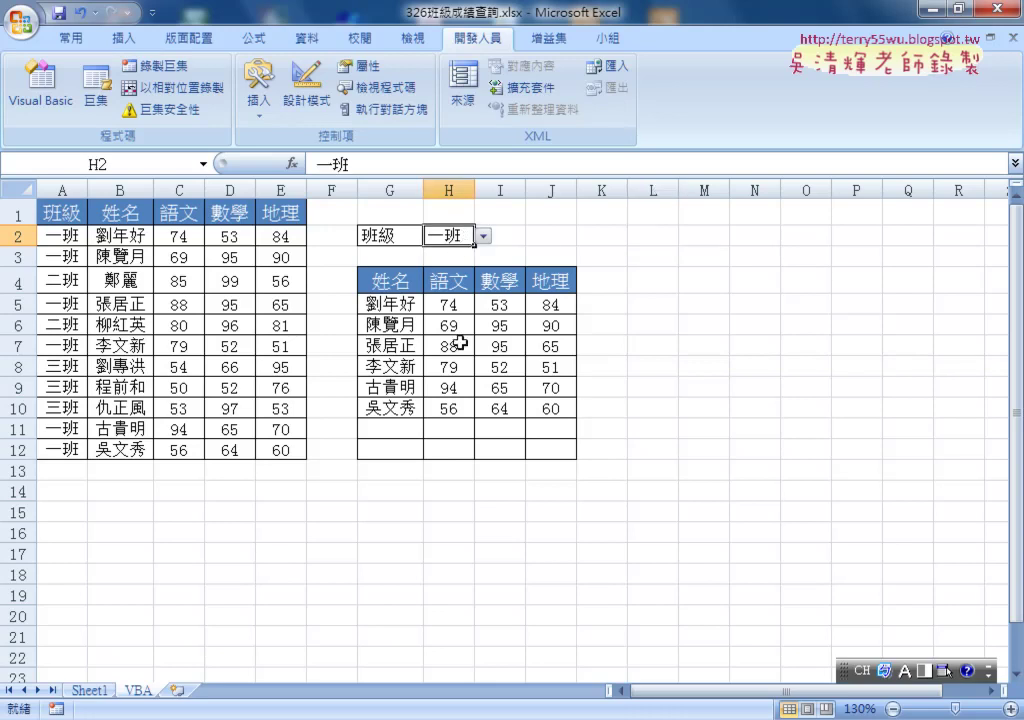
{"action": "left_click", "coordinate": [483, 236]}
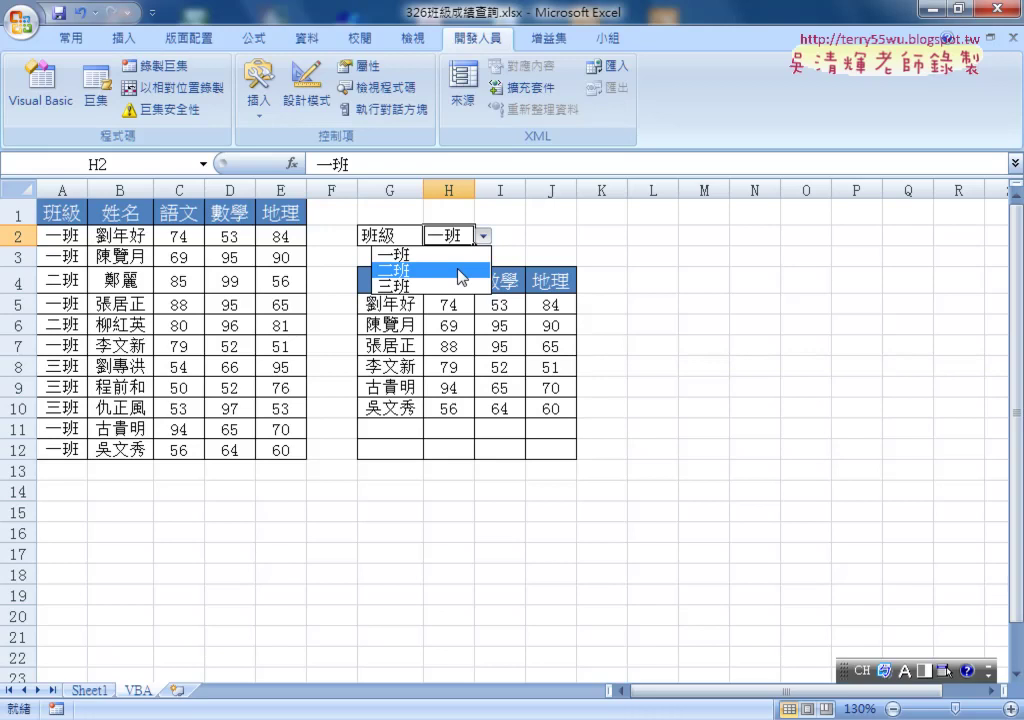
{"action": "left_click", "coordinate": [460, 276]}
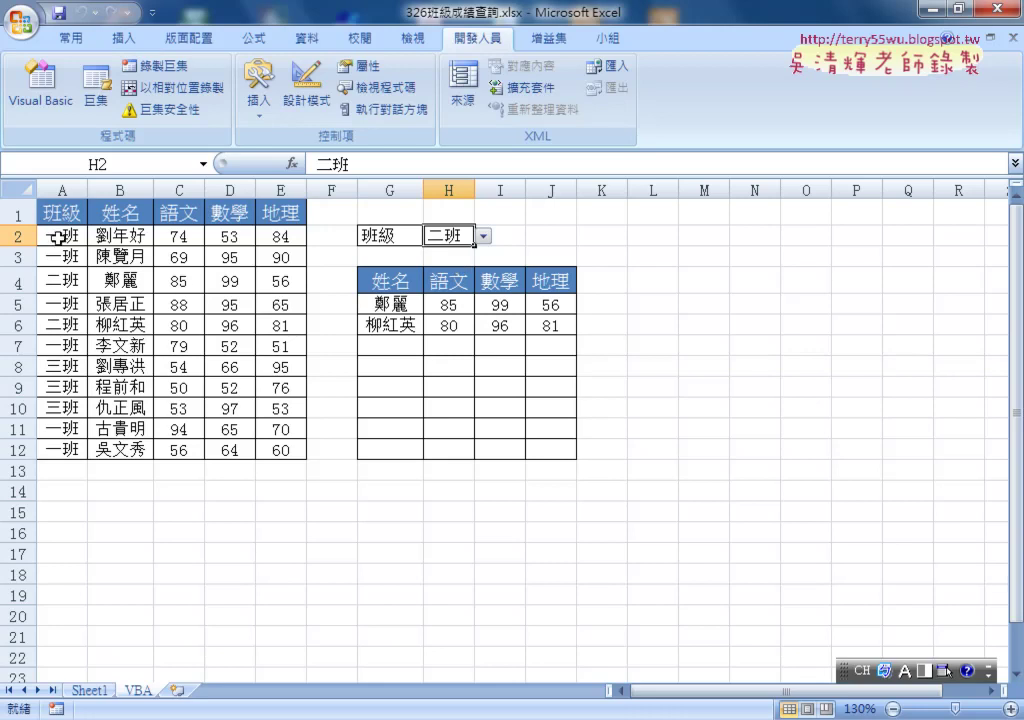
{"action": "mouse_move", "coordinate": [57, 236]}
{"action": "left_mouse_down"}
{"action": "mouse_move", "coordinate": [63, 324]}
{"action": "mouse_move", "coordinate": [262, 465]}
{"action": "left_mouse_up"}
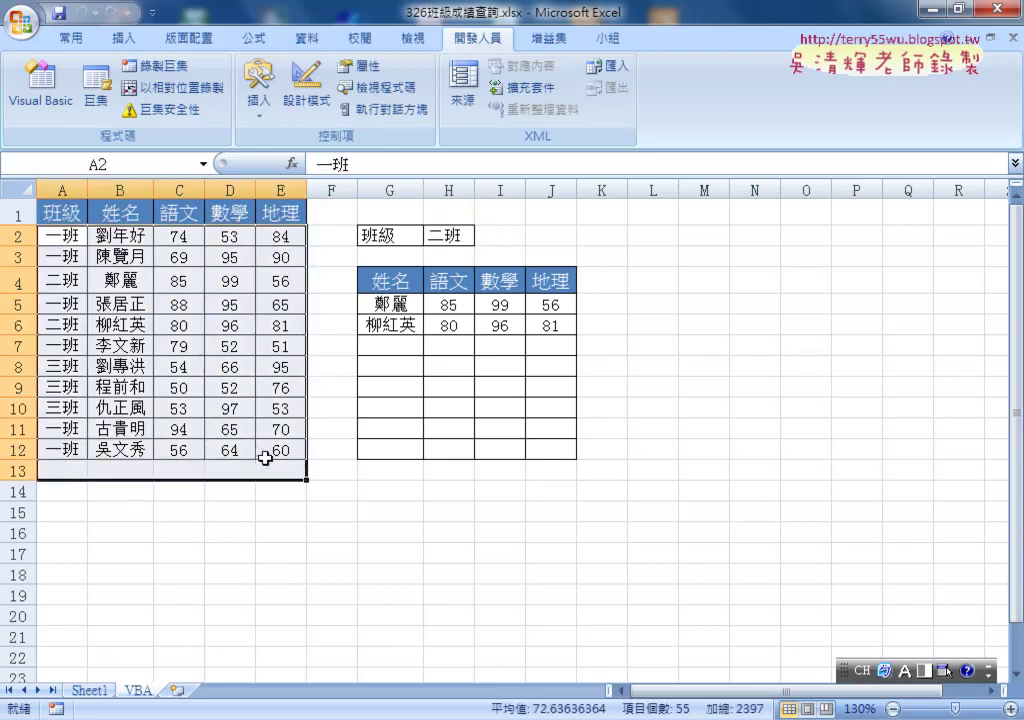
{"action": "left_click_drag", "start_coordinate": [404, 303], "coordinate": [550, 325]}
{"action": "left_click_drag", "start_coordinate": [62, 236], "coordinate": [277, 447]}
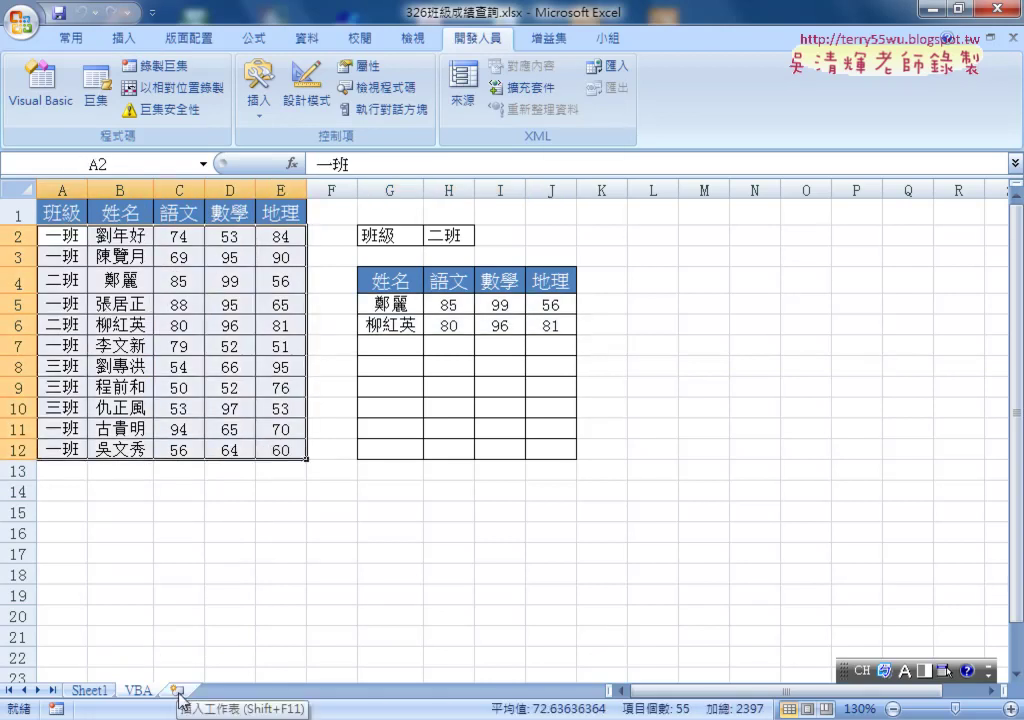
{"action": "left_click", "coordinate": [70, 236]}
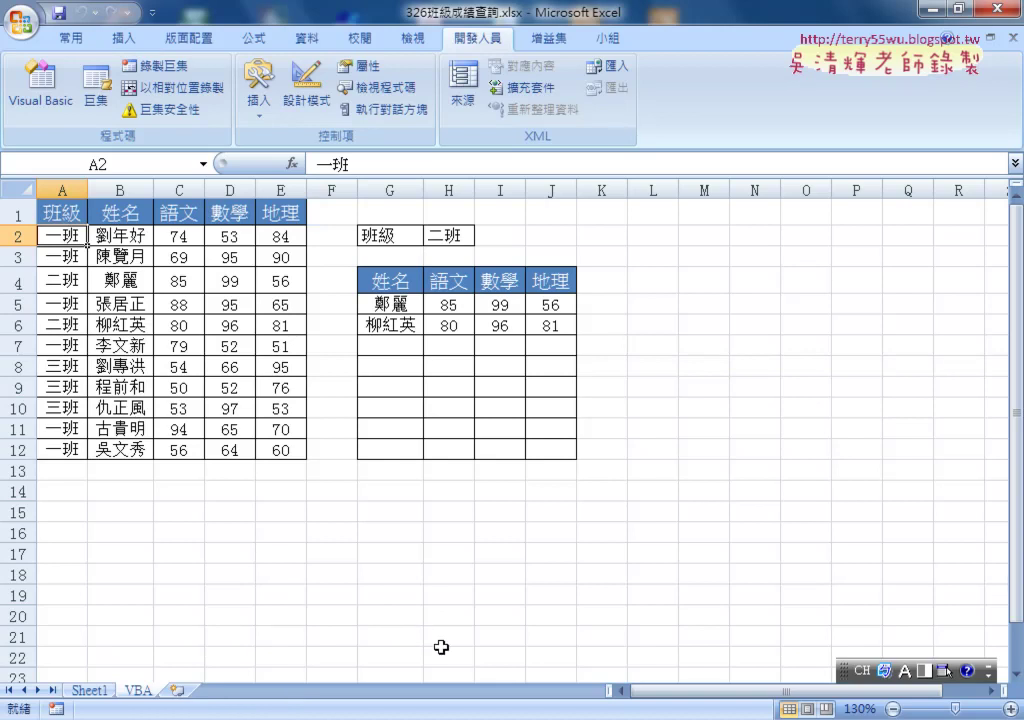
{"action": "key", "text": "shift"}
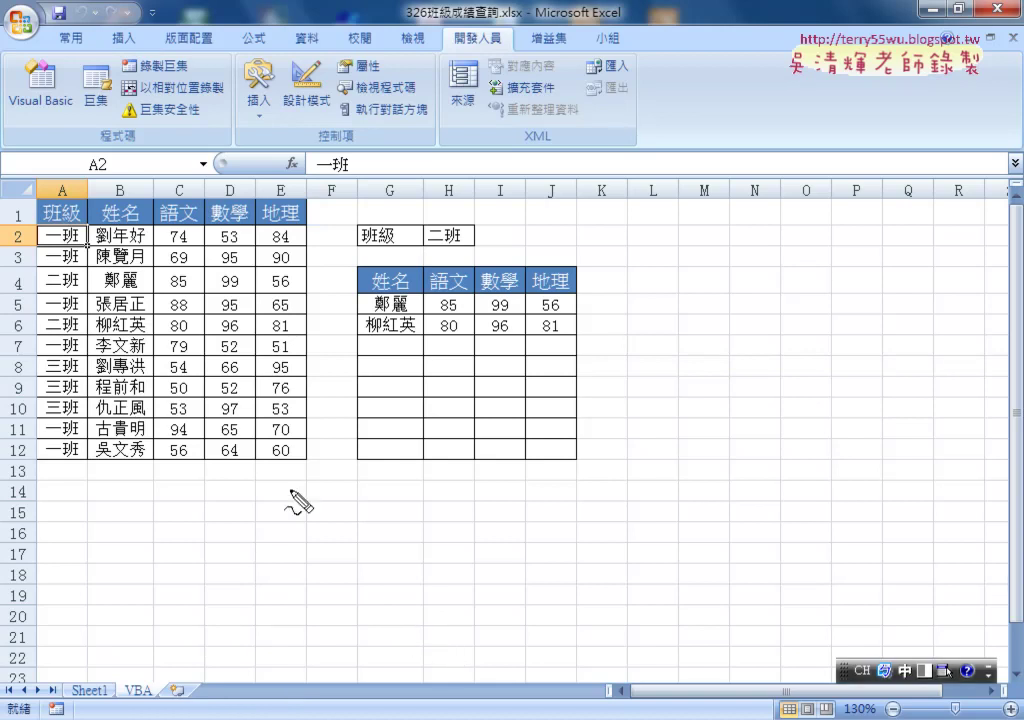
{"action": "mouse_move", "coordinate": [78, 226]}
{"action": "left_mouse_down"}
{"action": "mouse_move", "coordinate": [50, 270]}
{"action": "mouse_move", "coordinate": [130, 676]}
{"action": "mouse_move", "coordinate": [145, 657]}
{"action": "left_mouse_up"}
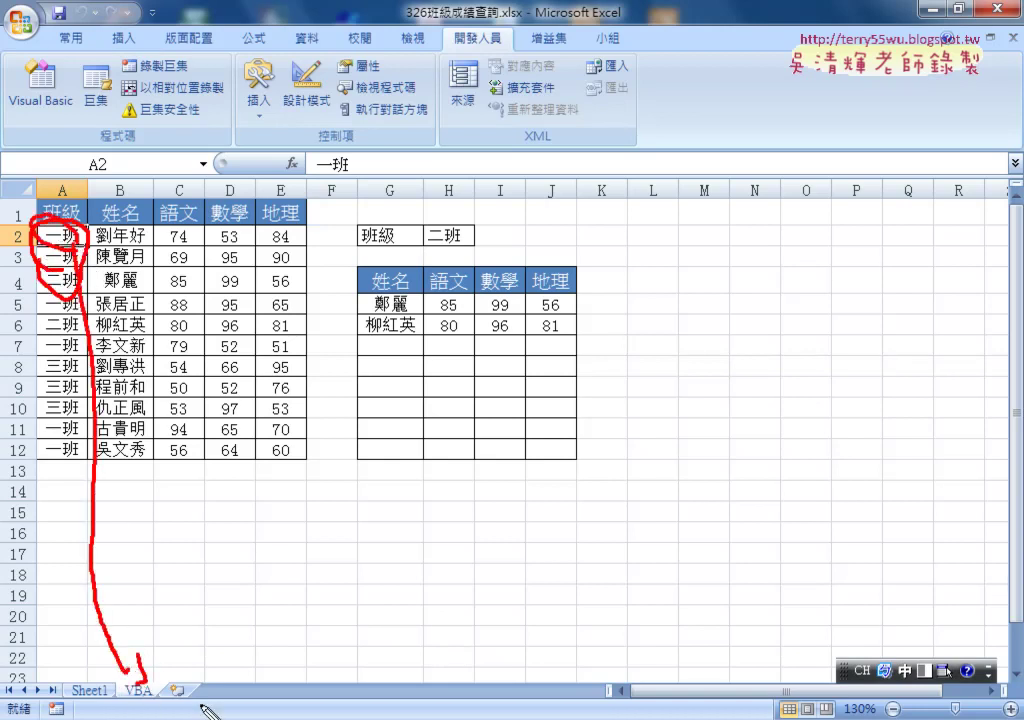
{"action": "left_click_drag", "start_coordinate": [203, 676], "coordinate": [208, 686]}
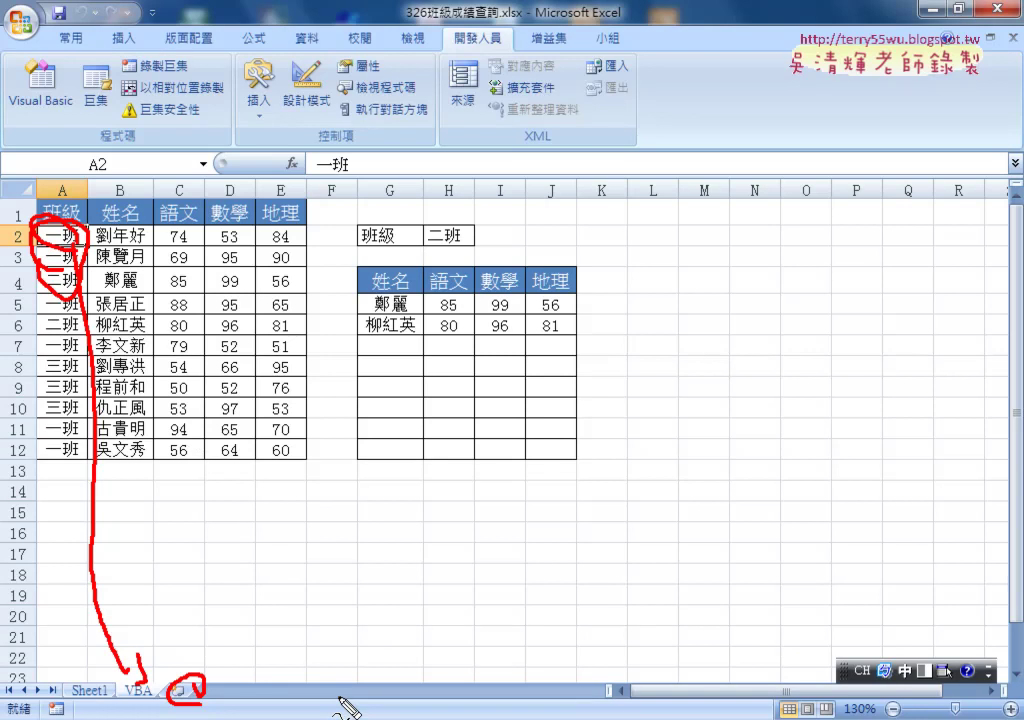
{"action": "key", "text": "Escape"}
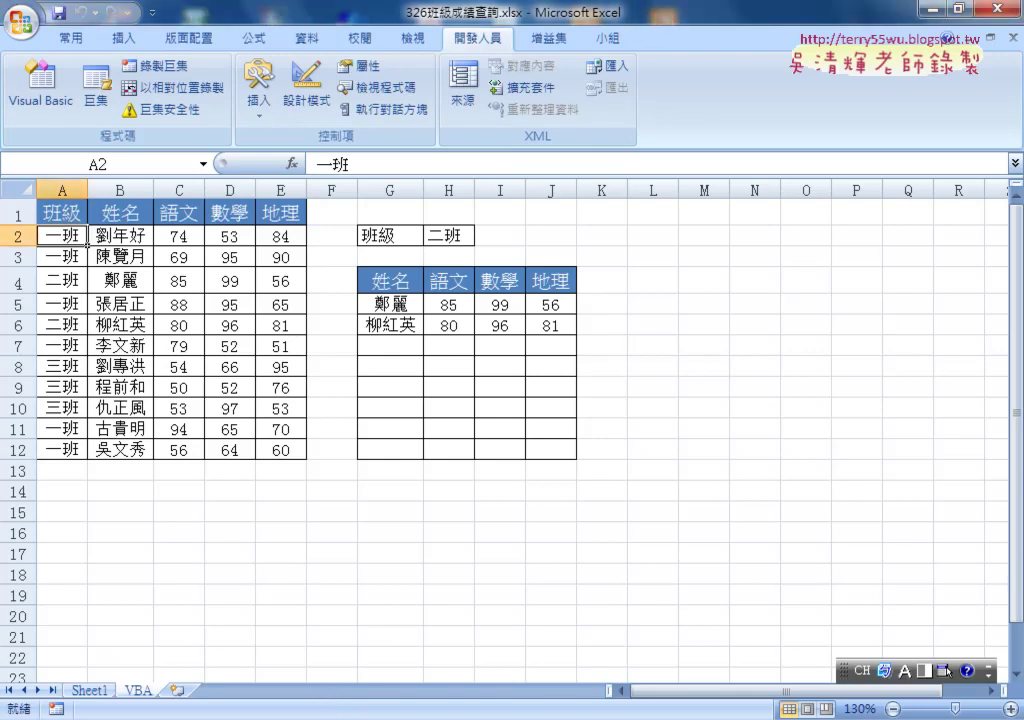
Switch to the Google Docs notes, scroll to the Worksheet_Change section, and select its code lines
{"action": "left_click", "coordinate": [905, 670]}
{"action": "key", "text": "alt+Tab"}
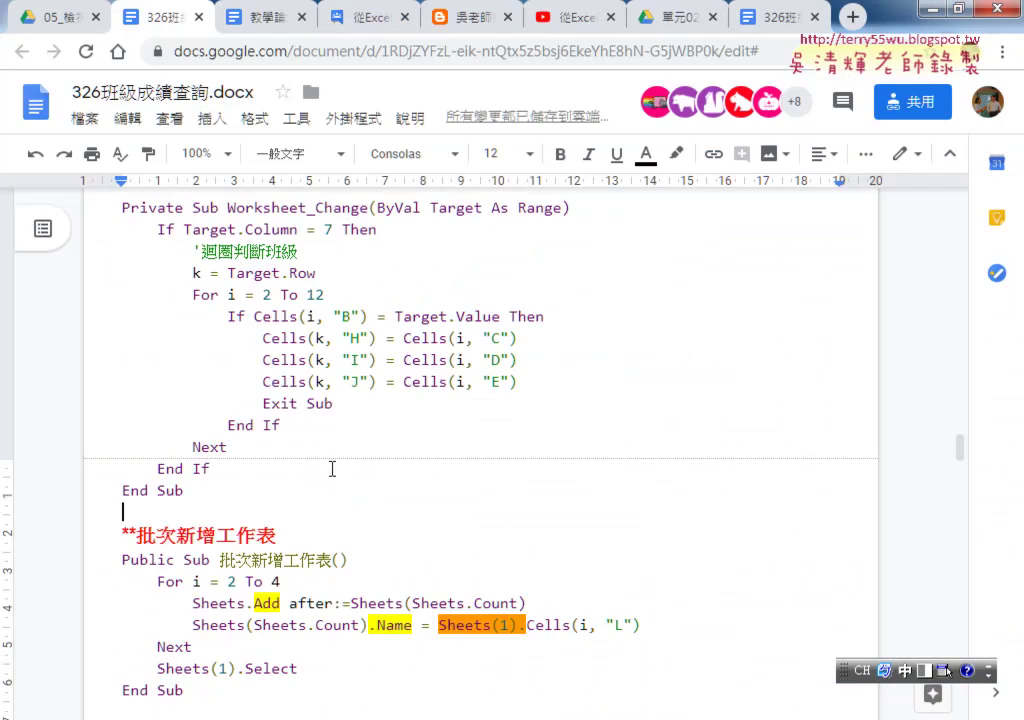
{"action": "mouse_move", "coordinate": [960, 446]}
{"action": "left_mouse_down"}
{"action": "mouse_move", "coordinate": [963, 327]}
{"action": "mouse_move", "coordinate": [960, 335]}
{"action": "left_mouse_up"}
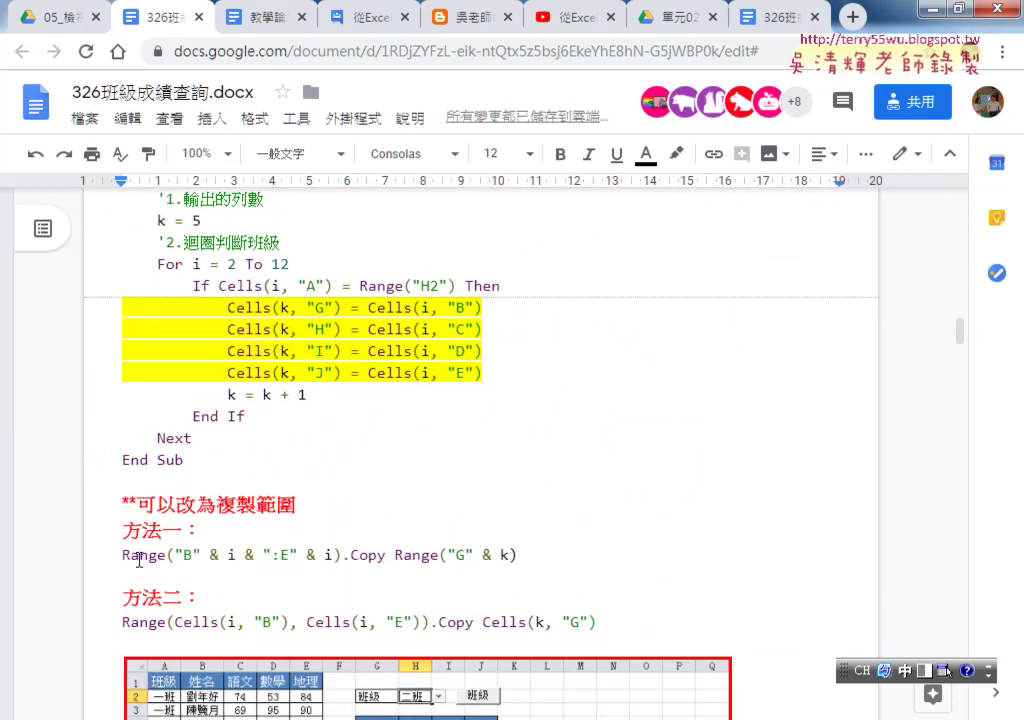
{"action": "left_click_drag", "start_coordinate": [123, 554], "coordinate": [400, 580]}
{"action": "left_click", "coordinate": [343, 620]}
{"action": "scroll", "coordinate": [345, 620], "scroll_direction": "down", "scroll_amount": 5}
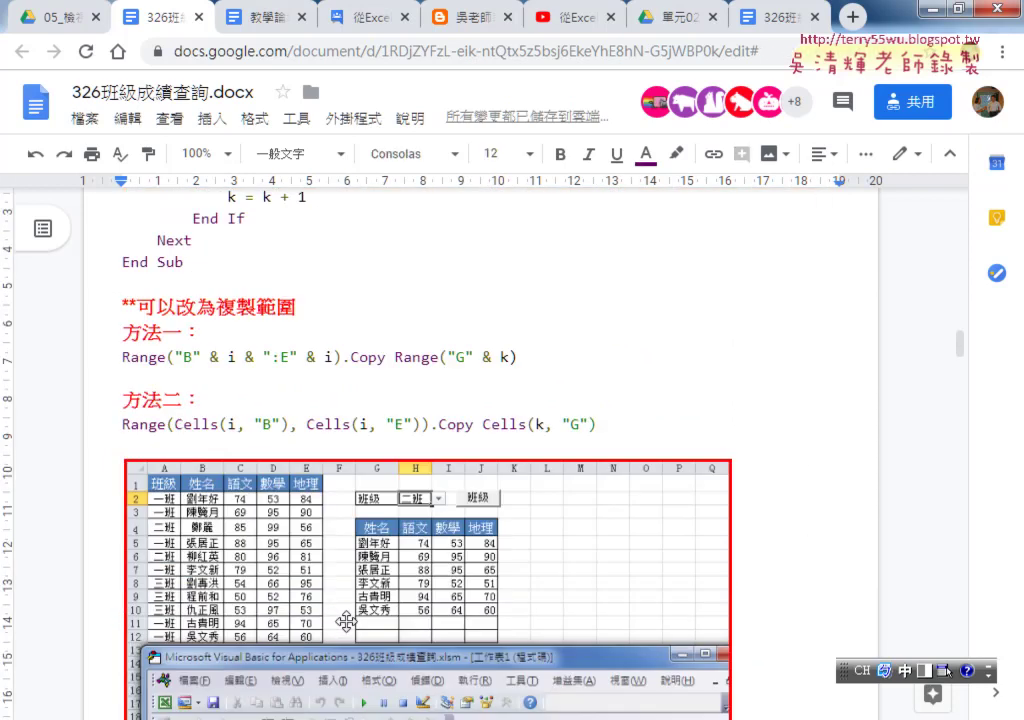
{"action": "scroll", "coordinate": [347, 622], "scroll_direction": "down", "scroll_amount": 4}
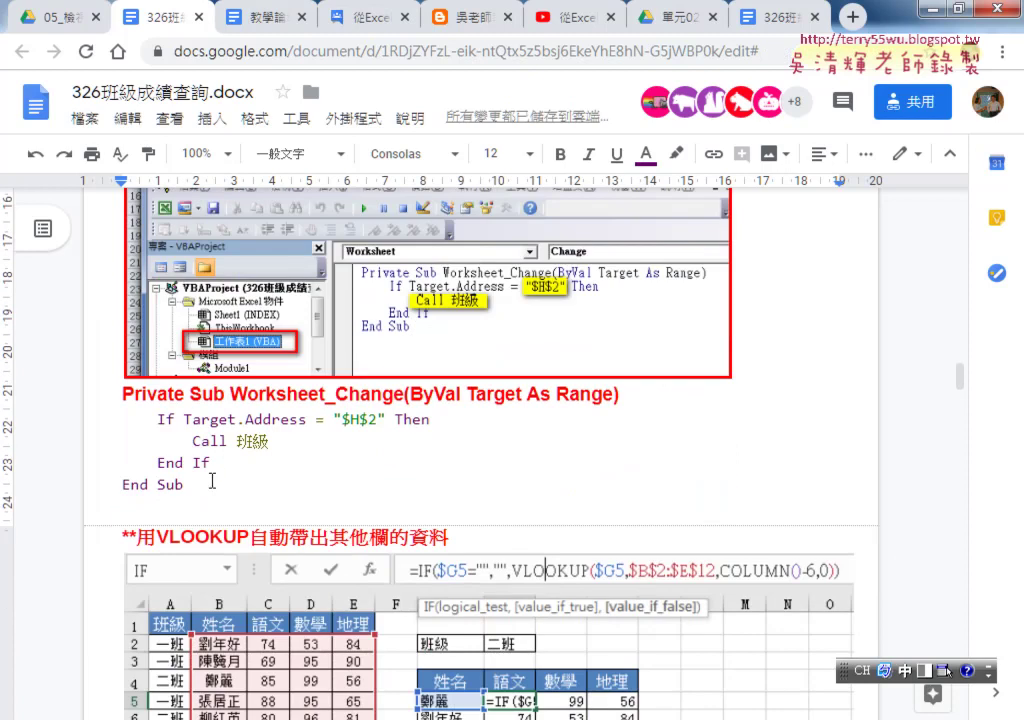
{"action": "mouse_move", "coordinate": [205, 485]}
{"action": "left_mouse_down"}
{"action": "mouse_move", "coordinate": [115, 418]}
{"action": "mouse_move", "coordinate": [107, 390]}
{"action": "left_mouse_up"}
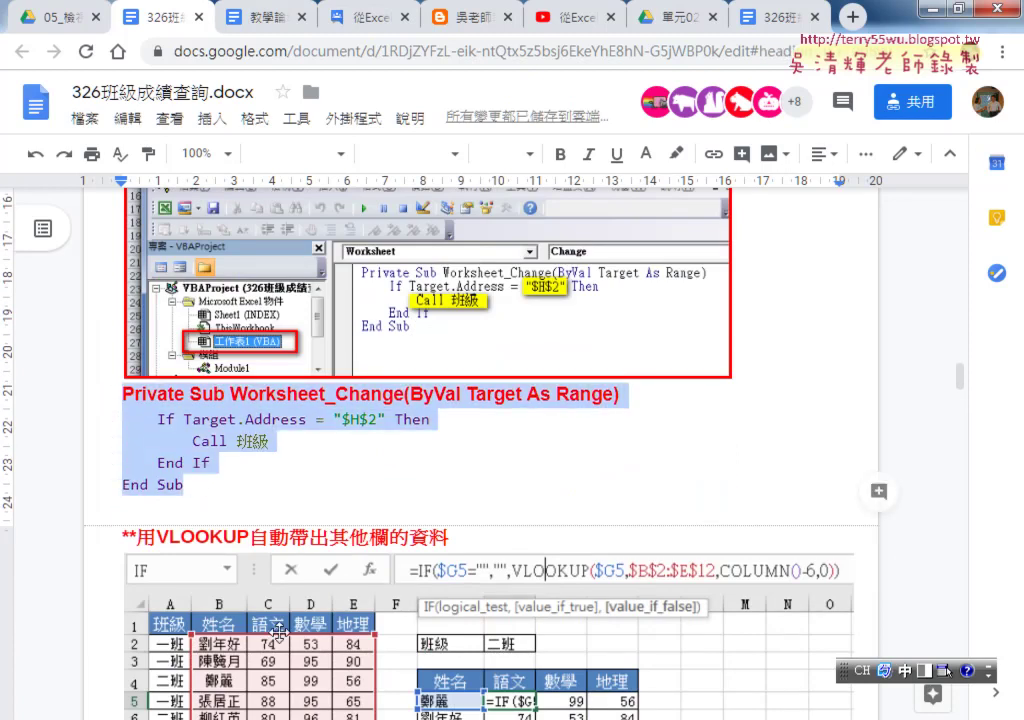
Return to the VBA editor and show Sheet2's code with Worksheet chosen as the object
{"action": "left_click", "coordinate": [560, 600]}
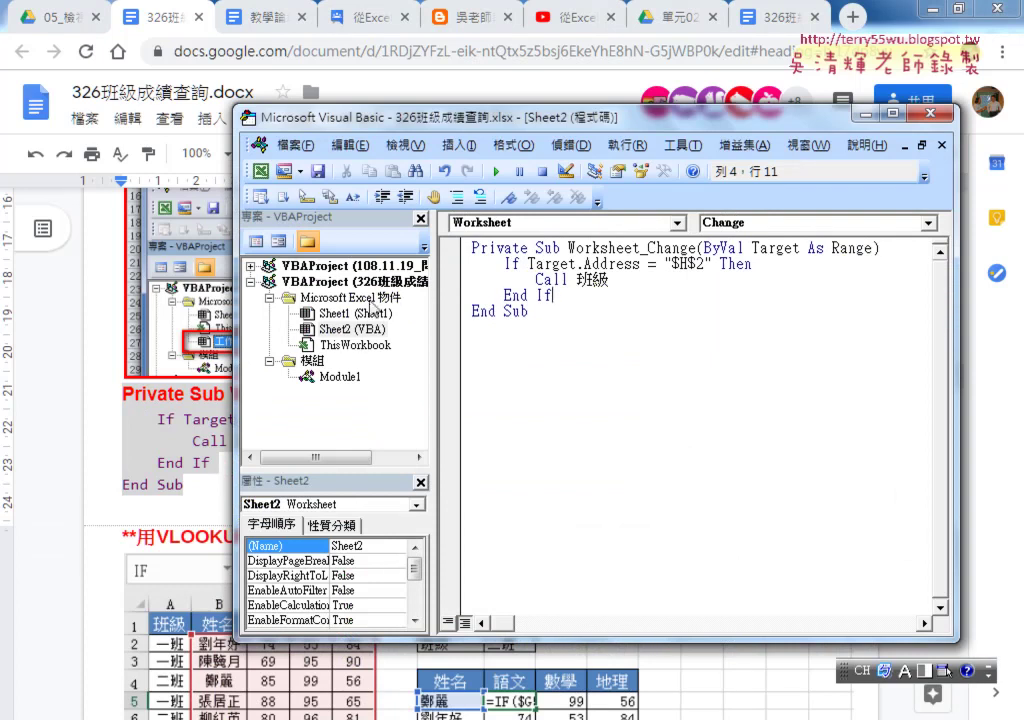
{"action": "left_click", "coordinate": [350, 332]}
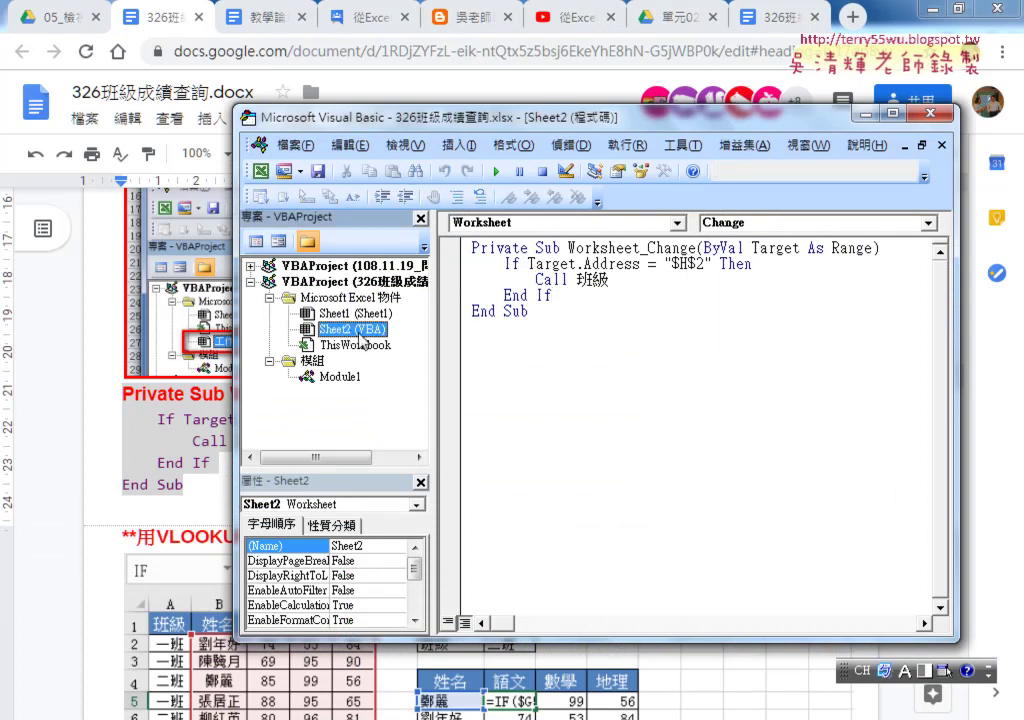
{"action": "double_click", "coordinate": [352, 330]}
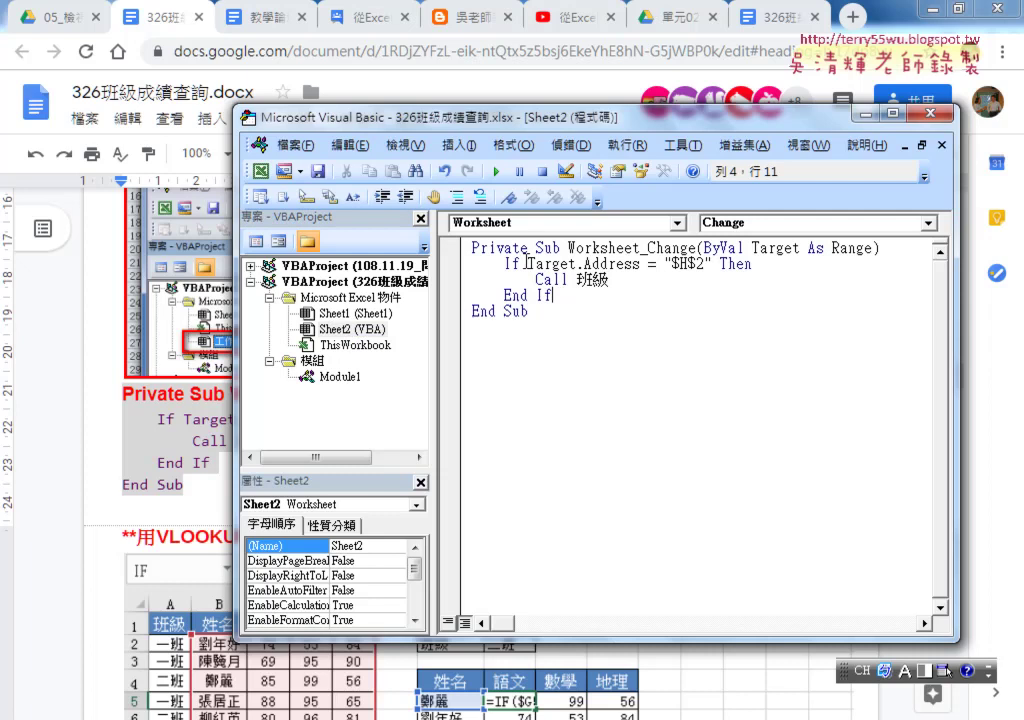
{"action": "left_click", "coordinate": [548, 230]}
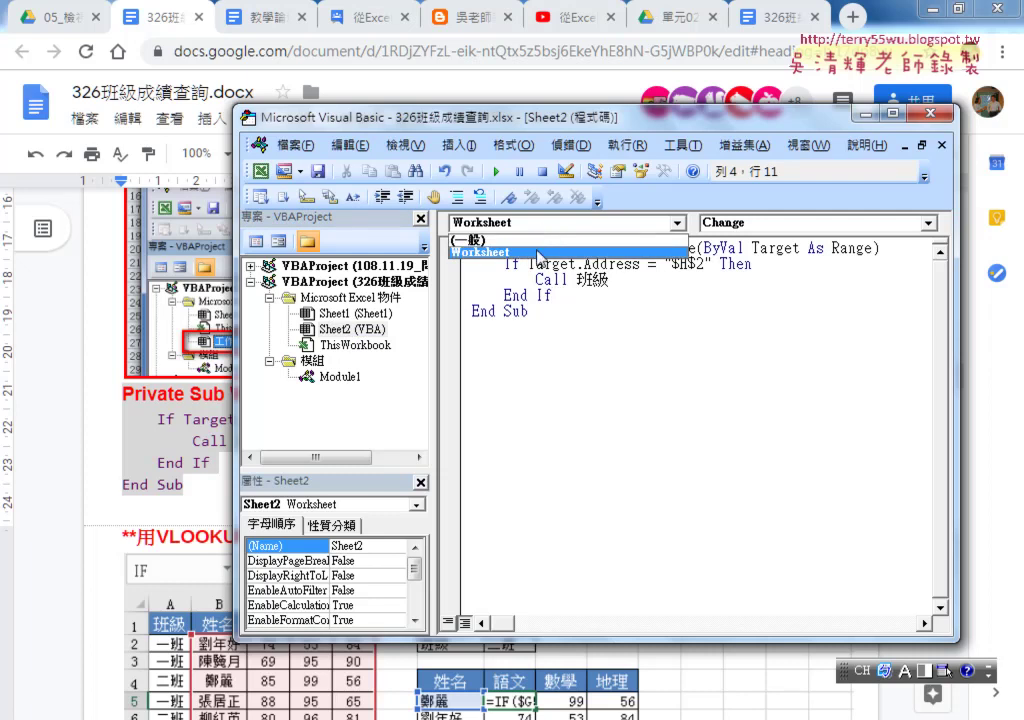
{"action": "left_click", "coordinate": [538, 254]}
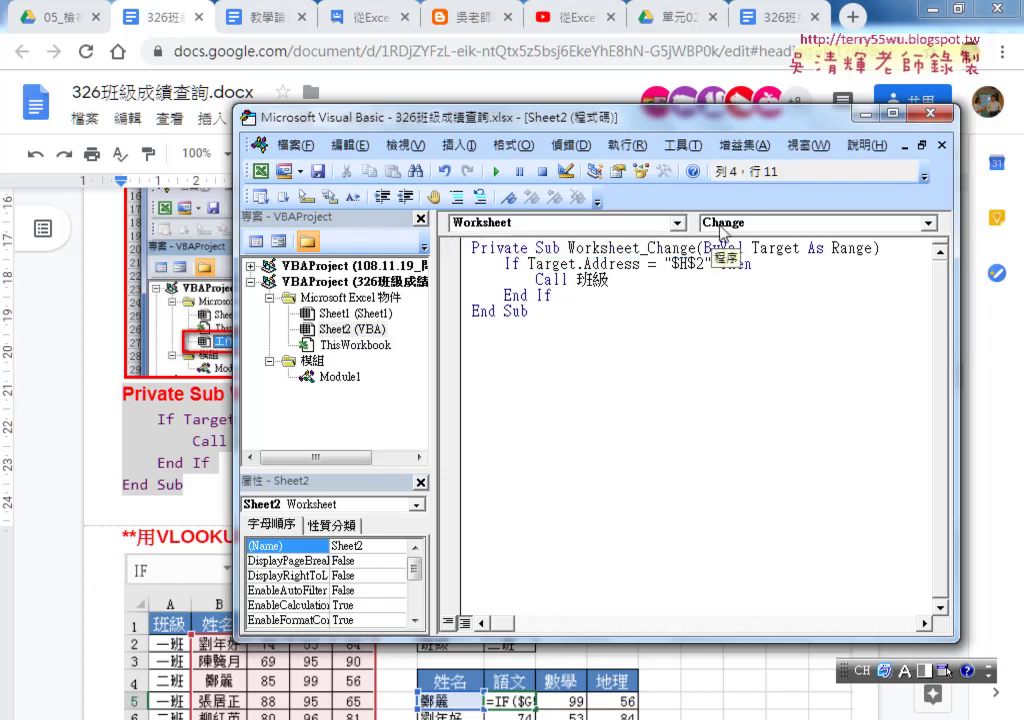